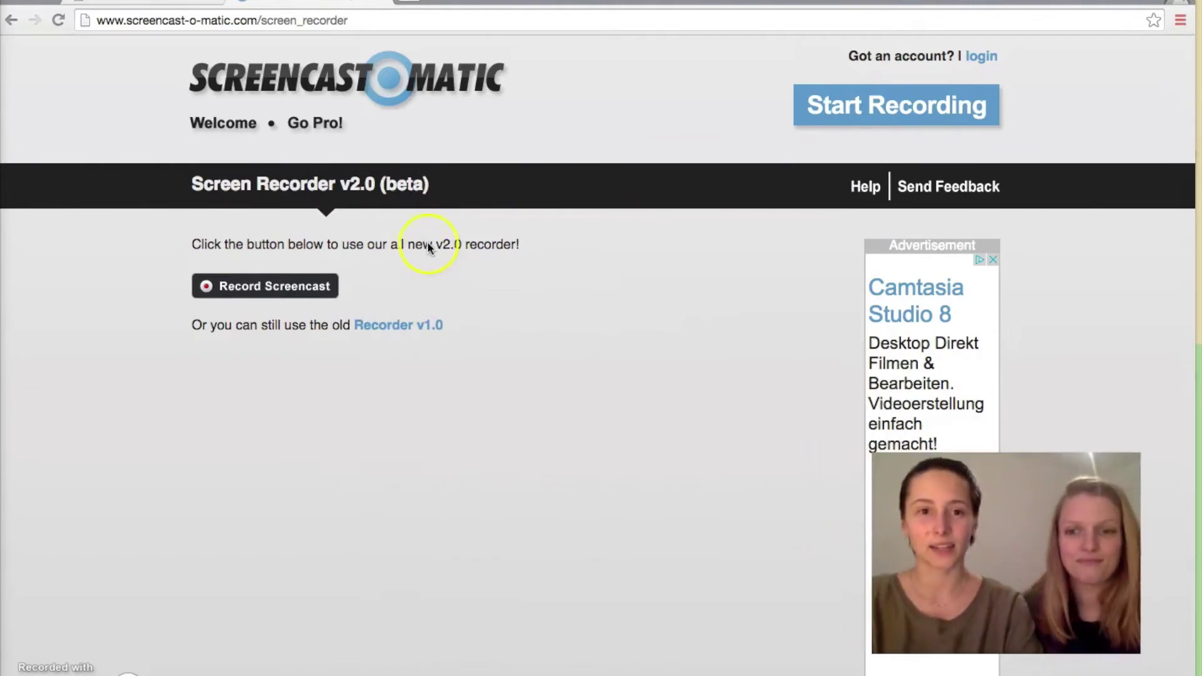
key(super+shift+n)
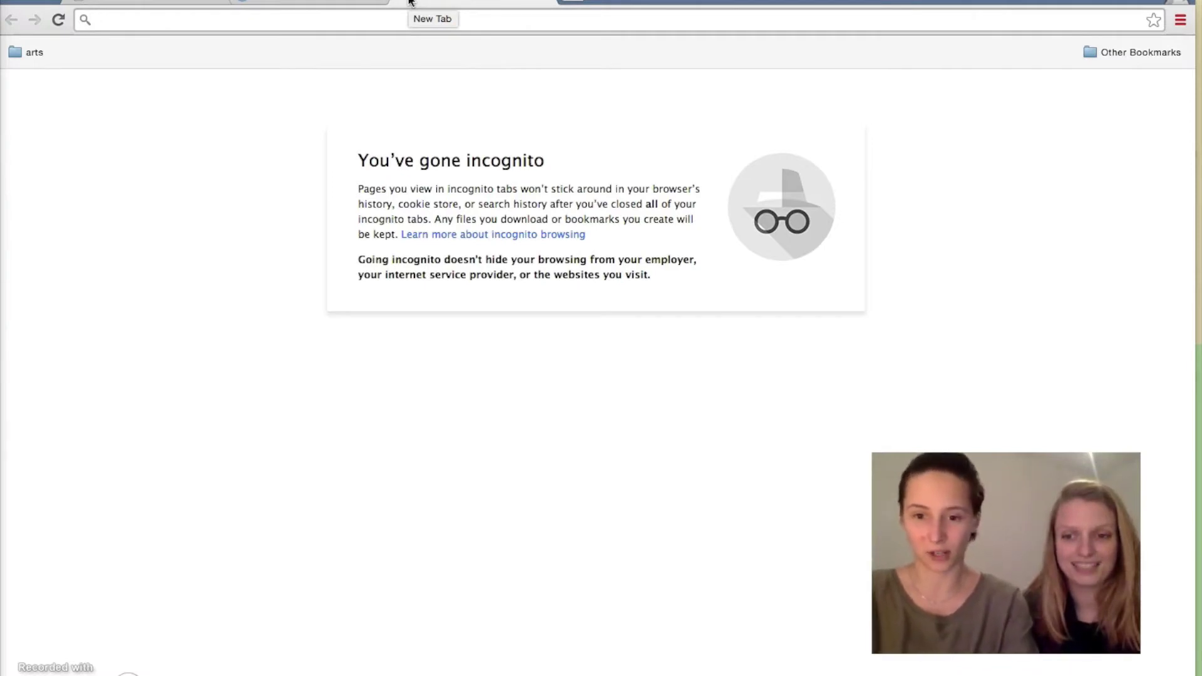
text(www.)
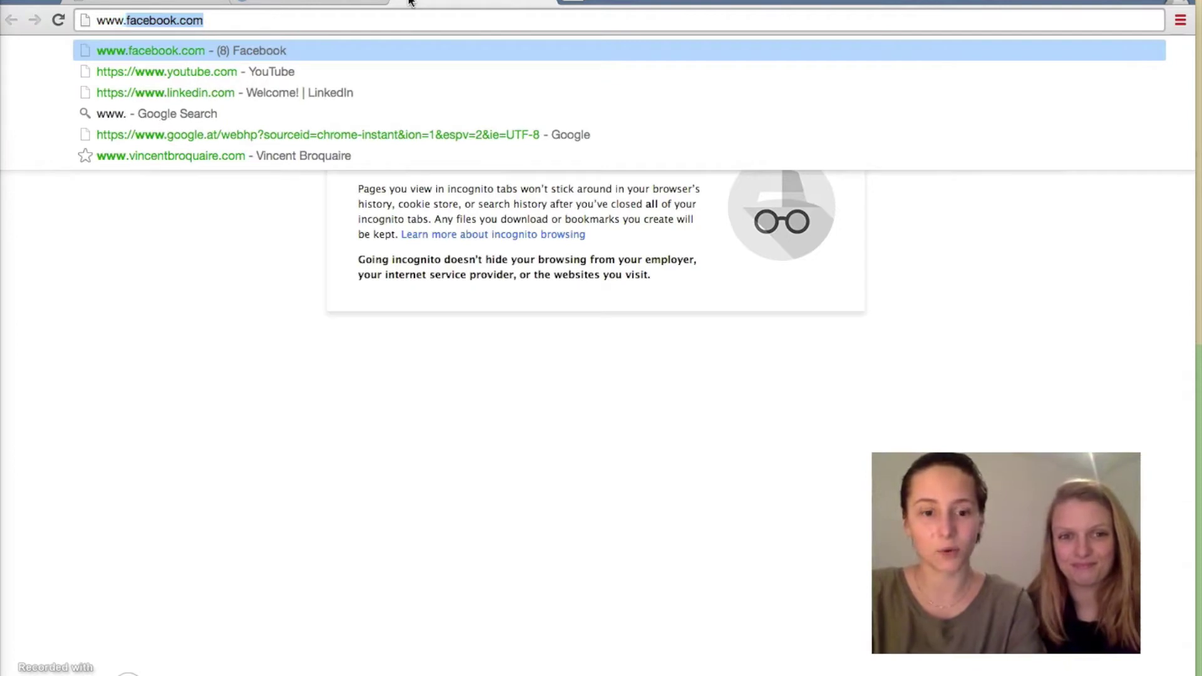
text(girlsncode.)
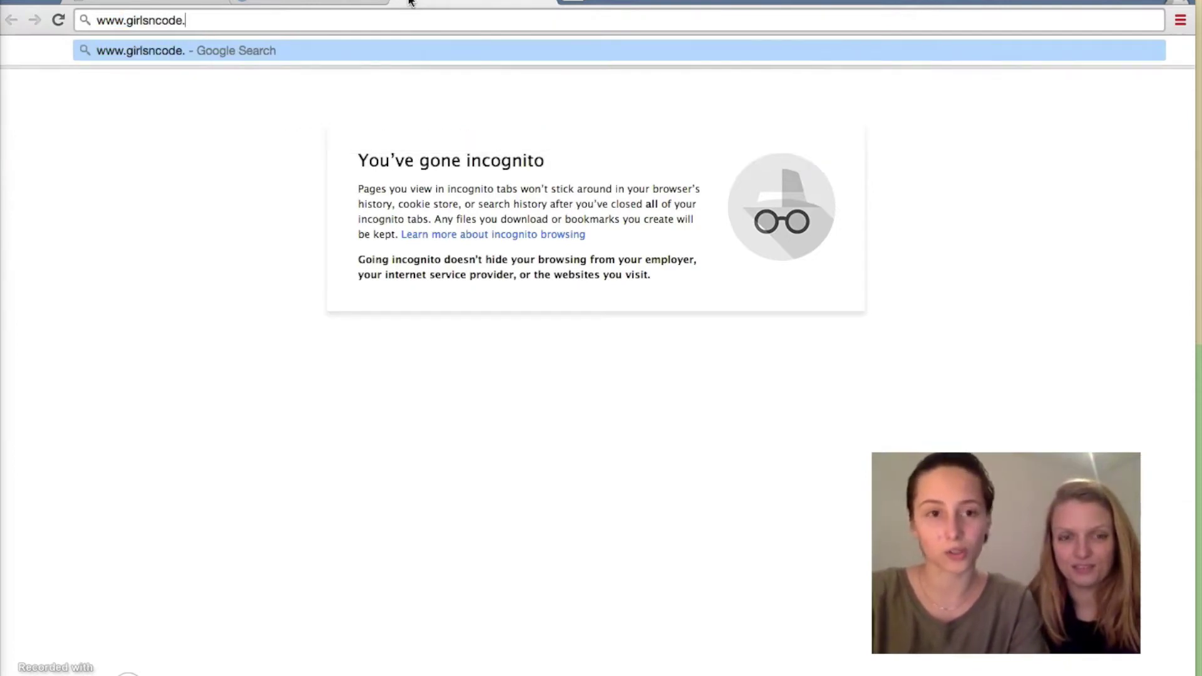
text(com/)
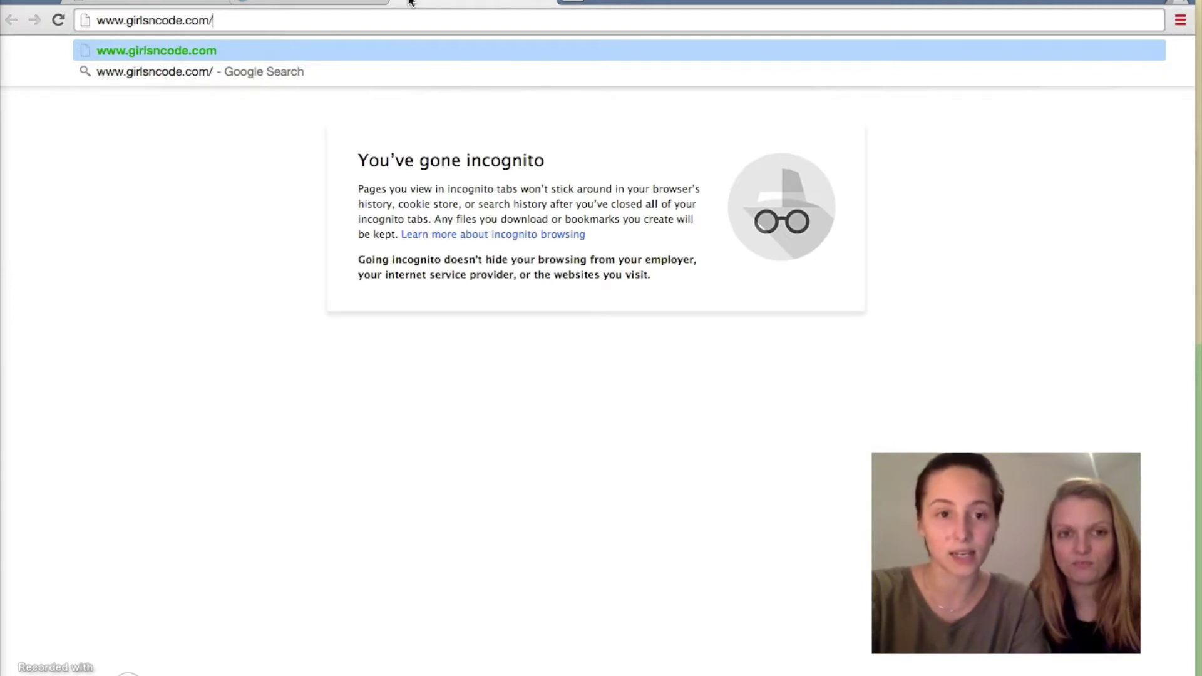
text(wp-a)
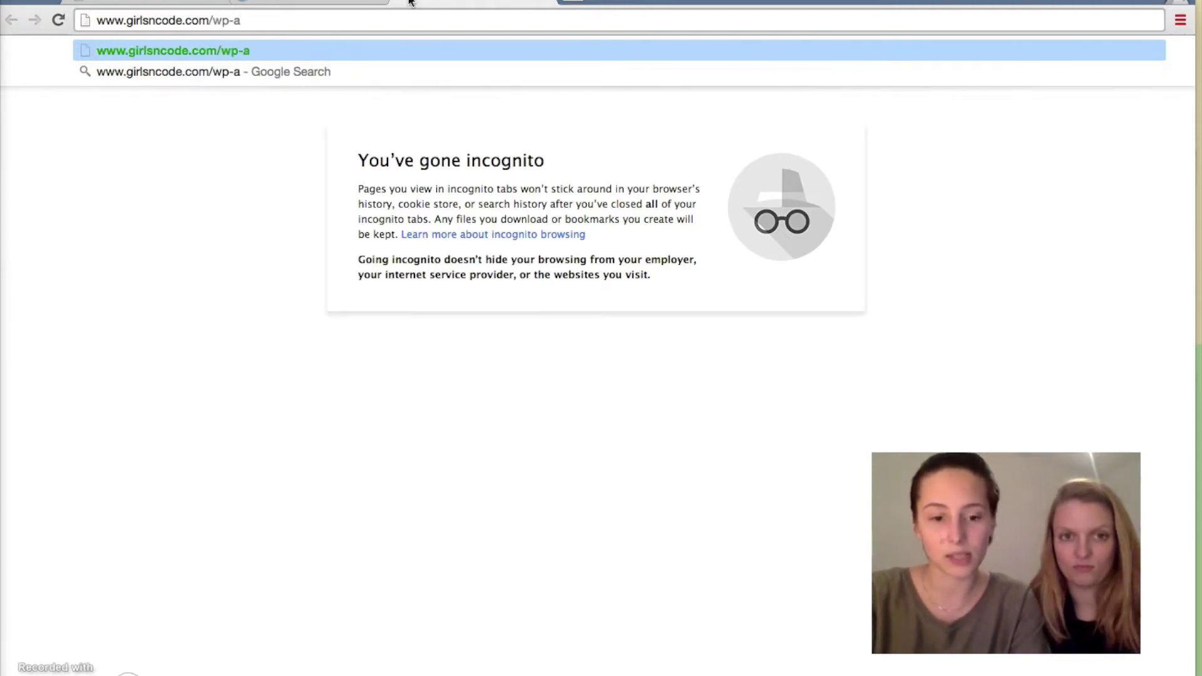
text(dmin)
key(Return)
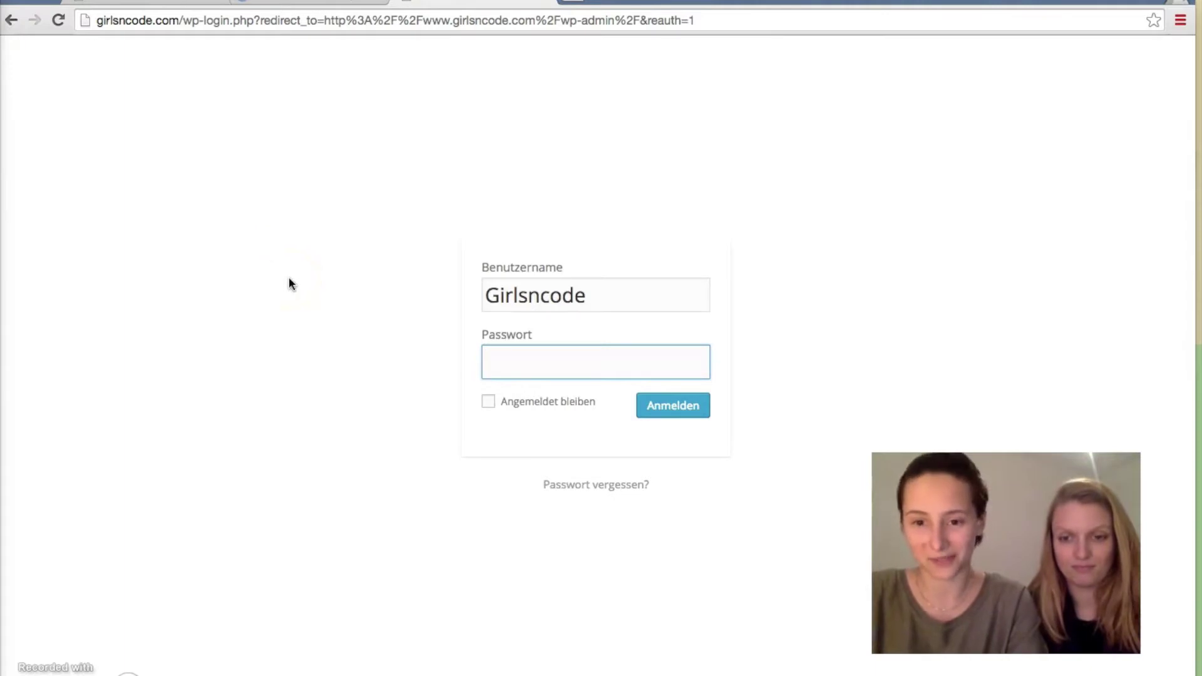
Enter the account password for the prefilled user and log in to the WordPress dashboard
text(••)
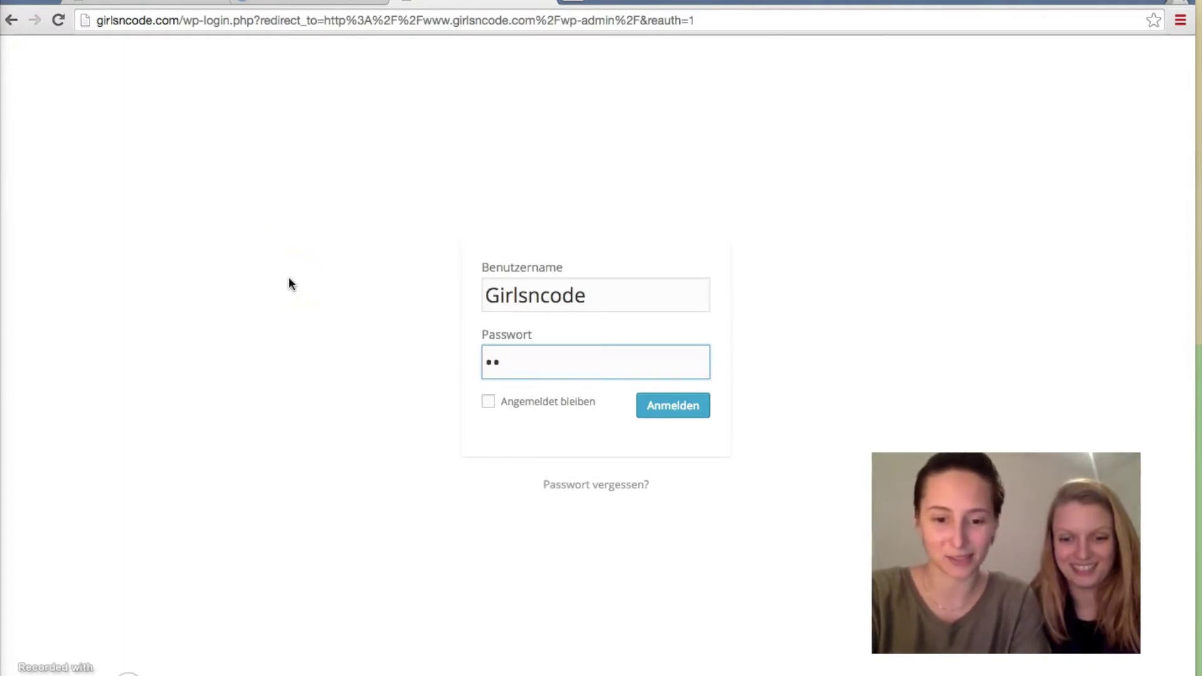
text(•••)
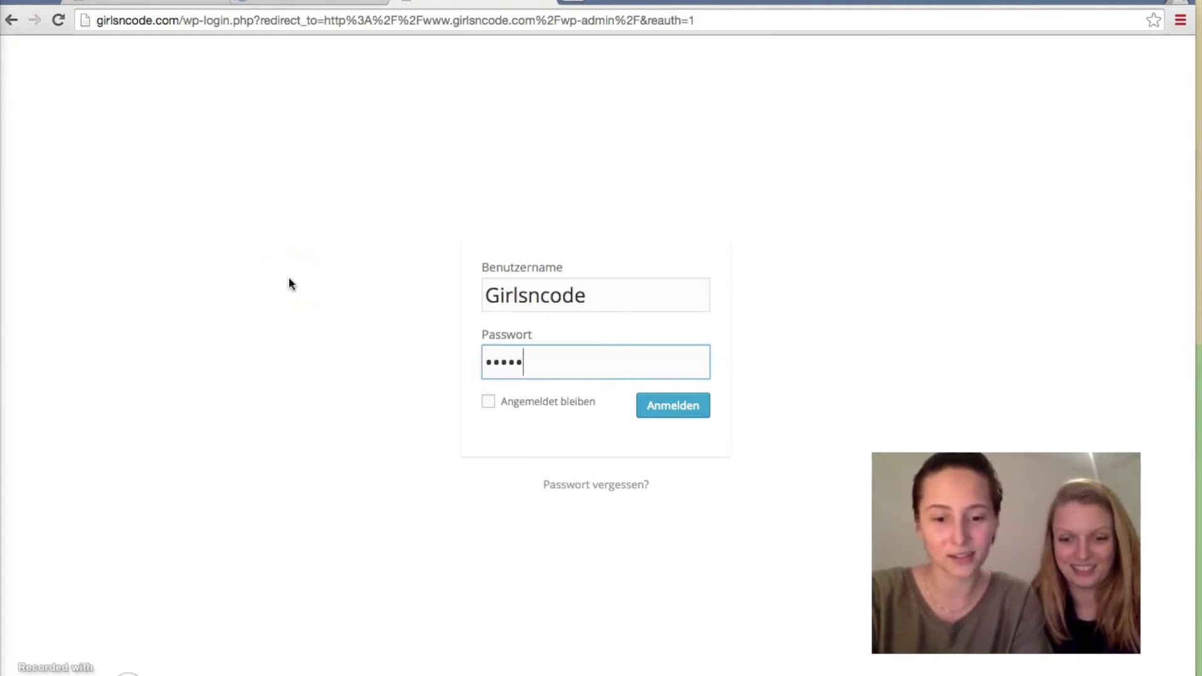
text(•)
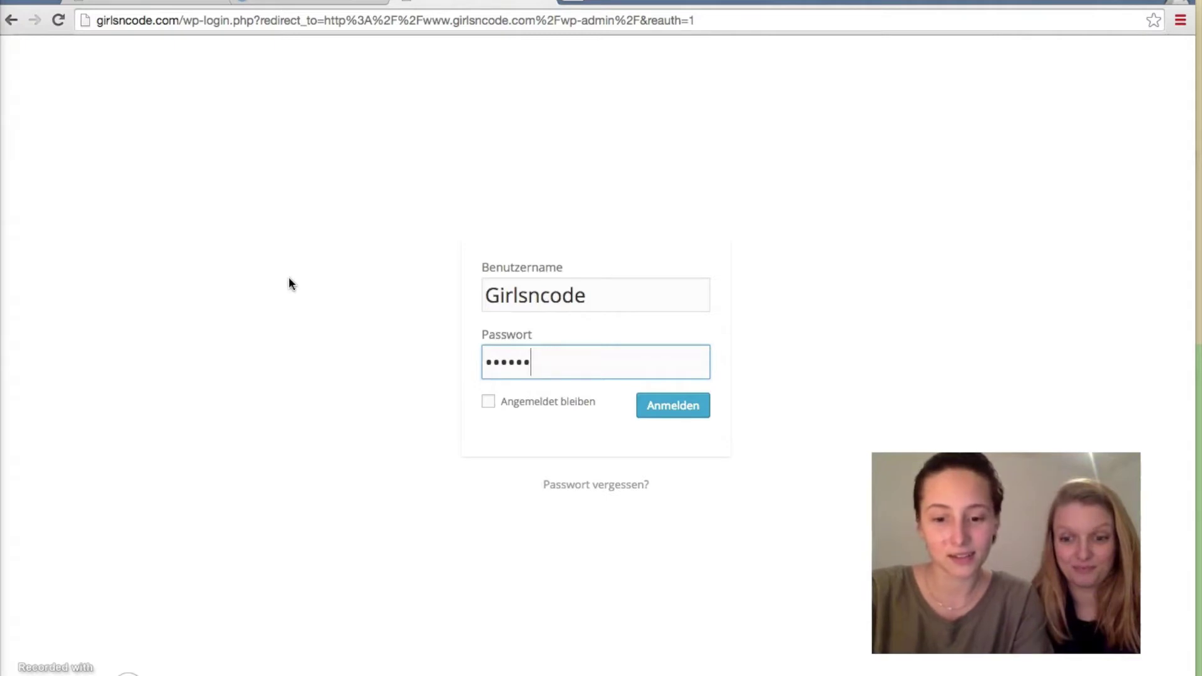
text(•••)
key(Return)
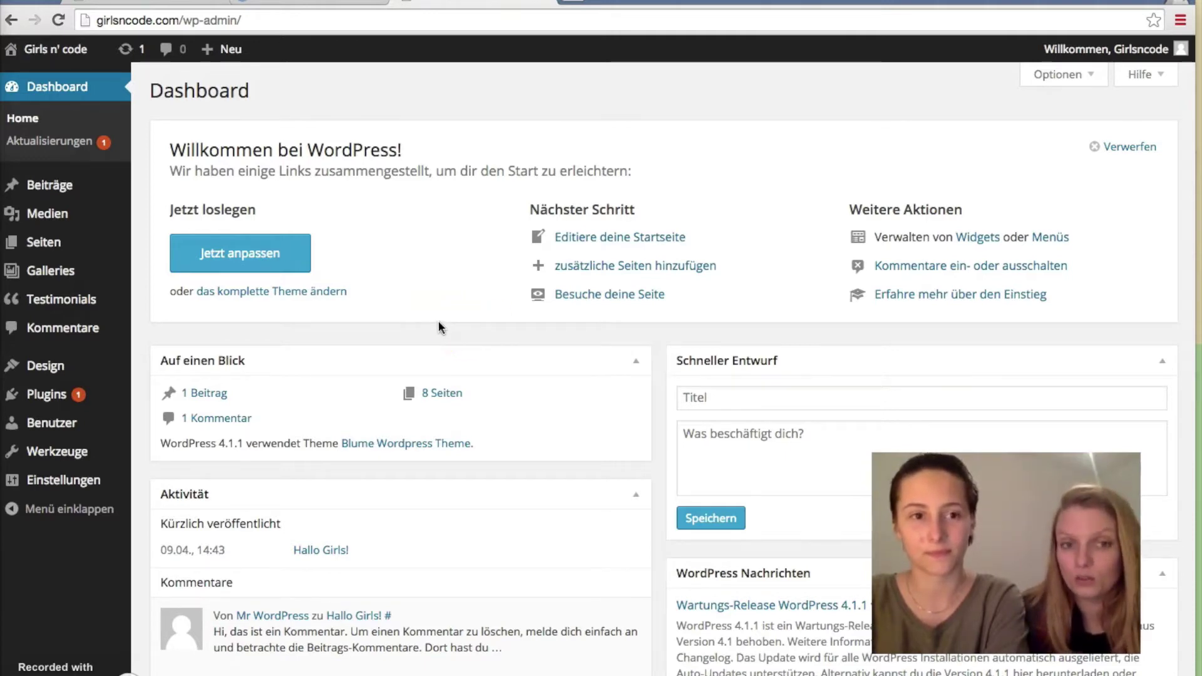
View the available WordPress updates (Aktualisierungen) and open the overview of all posts (Beiträge)
click(72, 143)
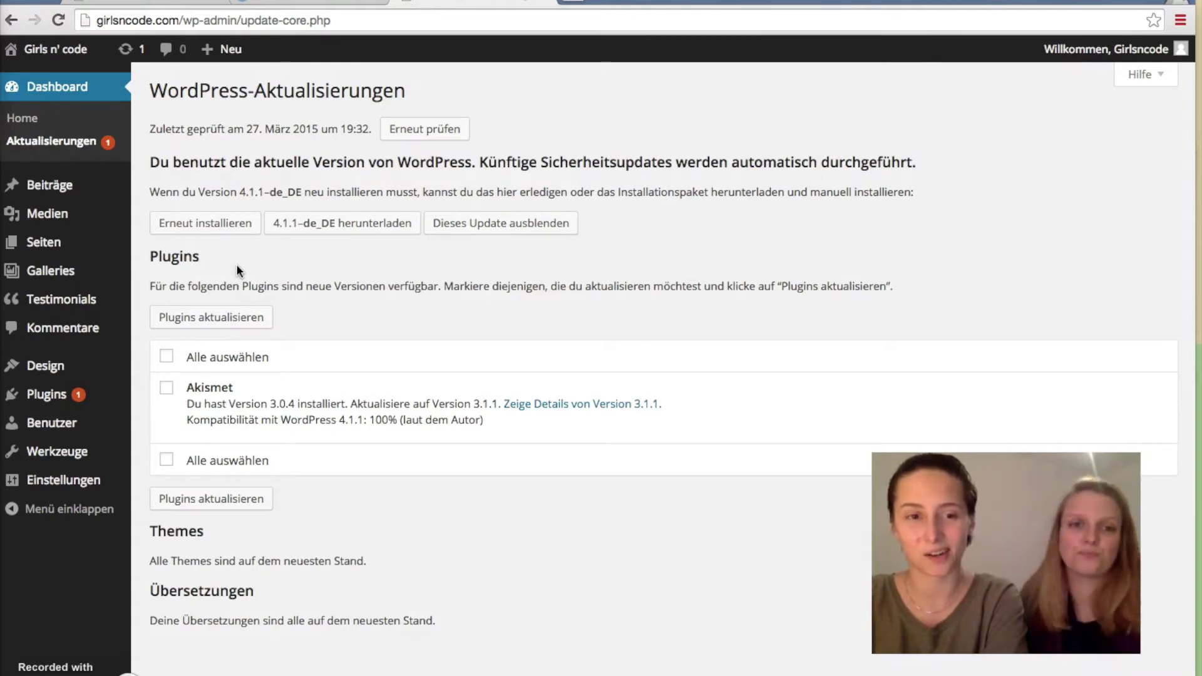
mouse_move(100, 181)
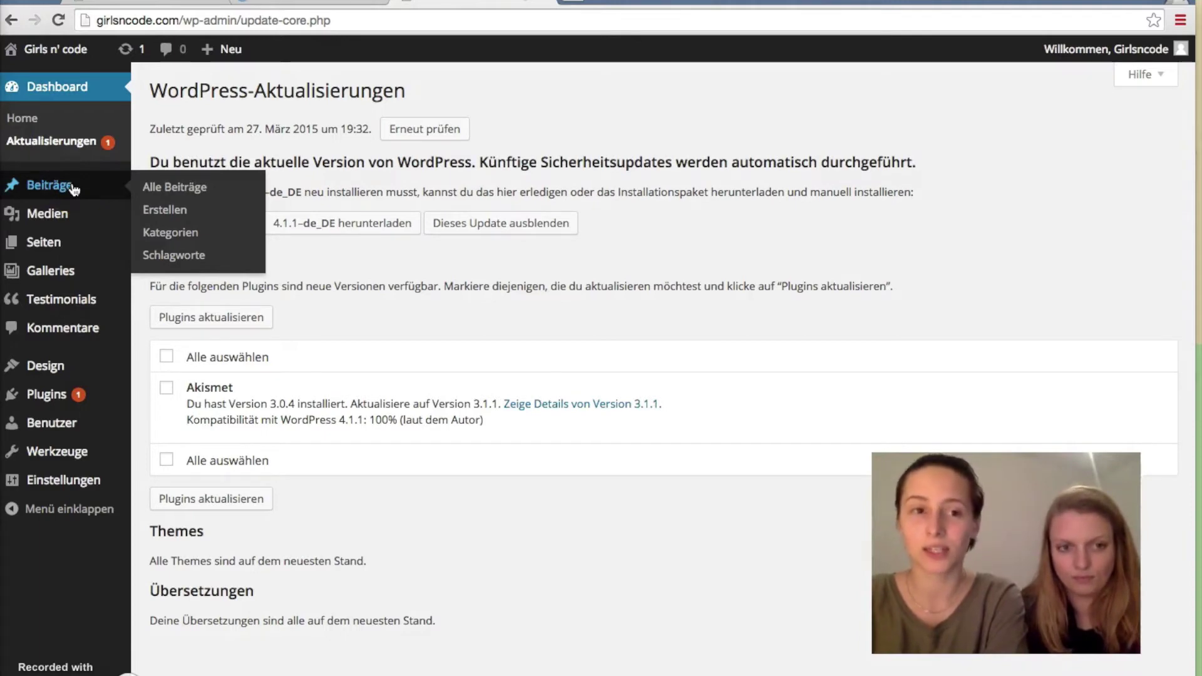
click(74, 188)
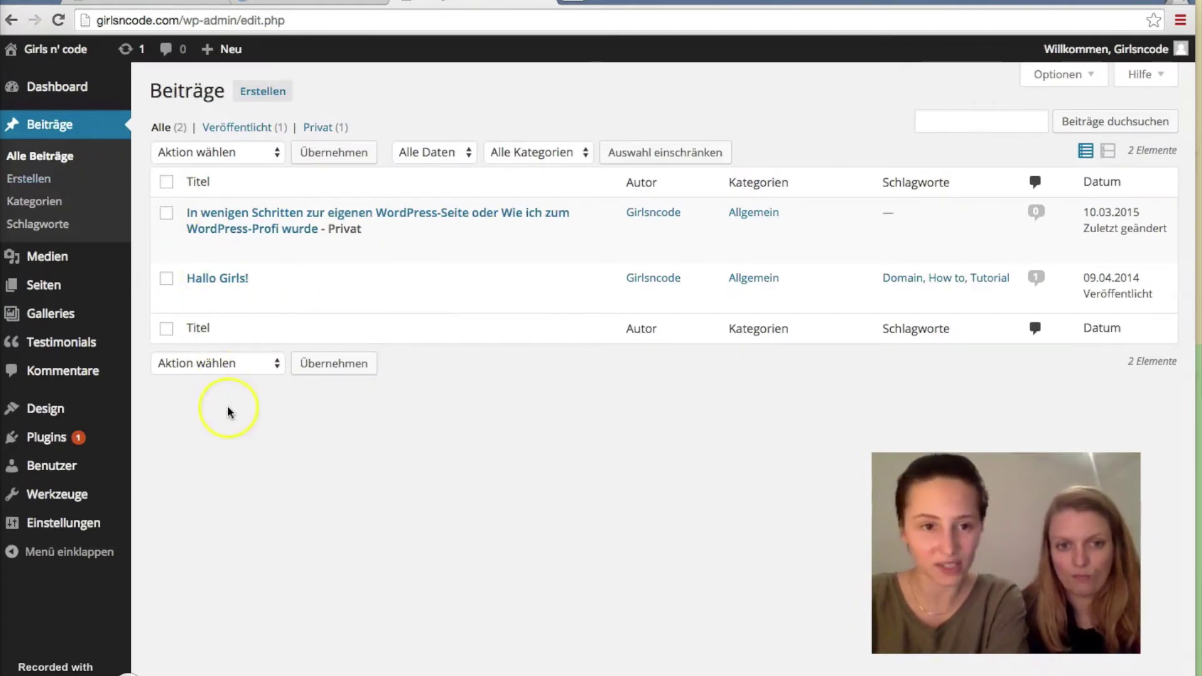
Highlight the publication status of the "Hallo Girls!" post in the posts list and clear the highlight
mouse_move(209, 288)
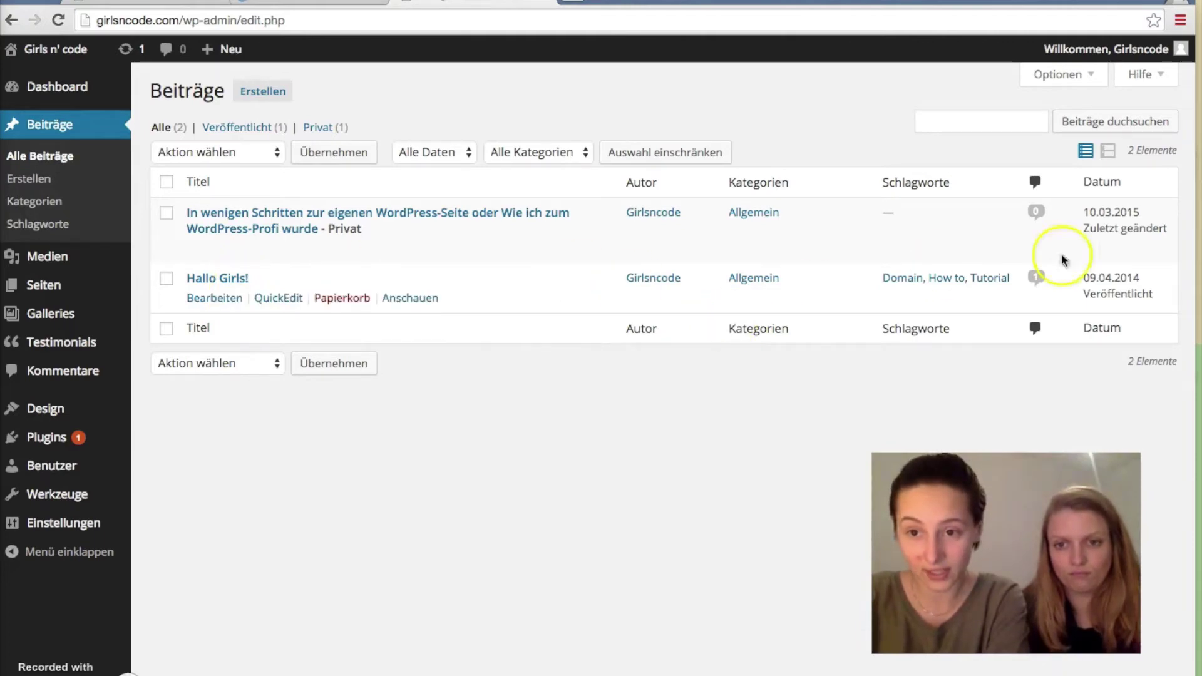
click(1085, 294)
drag(1084, 294, 1158, 294)
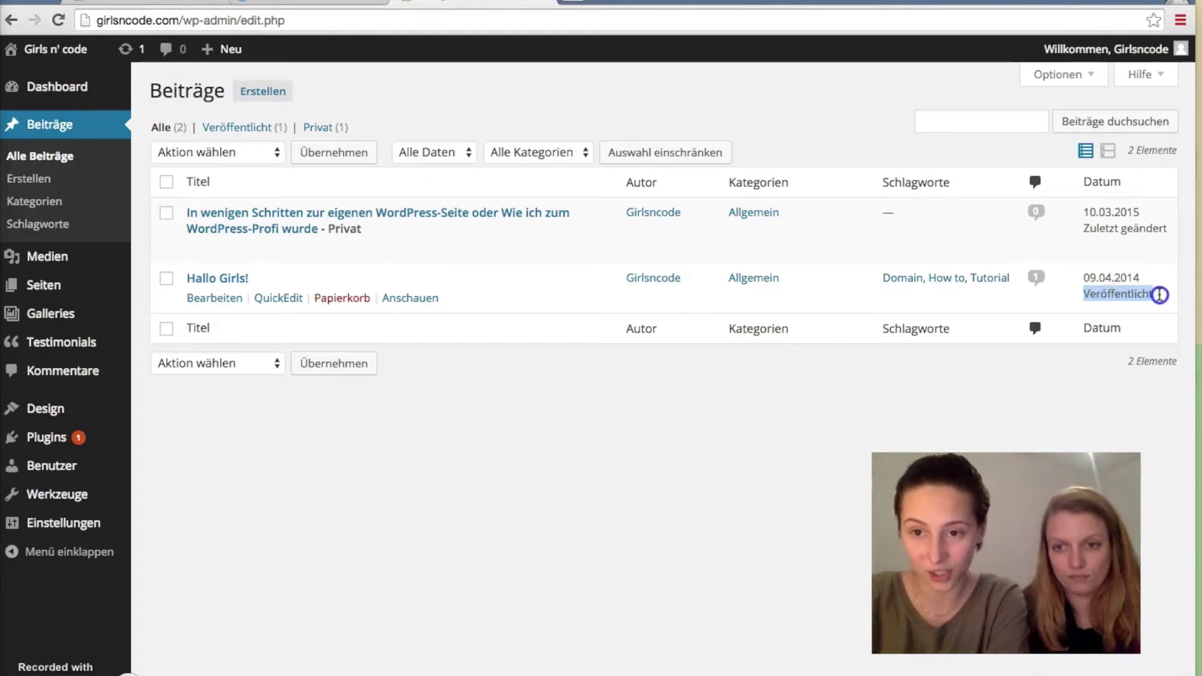
click(630, 387)
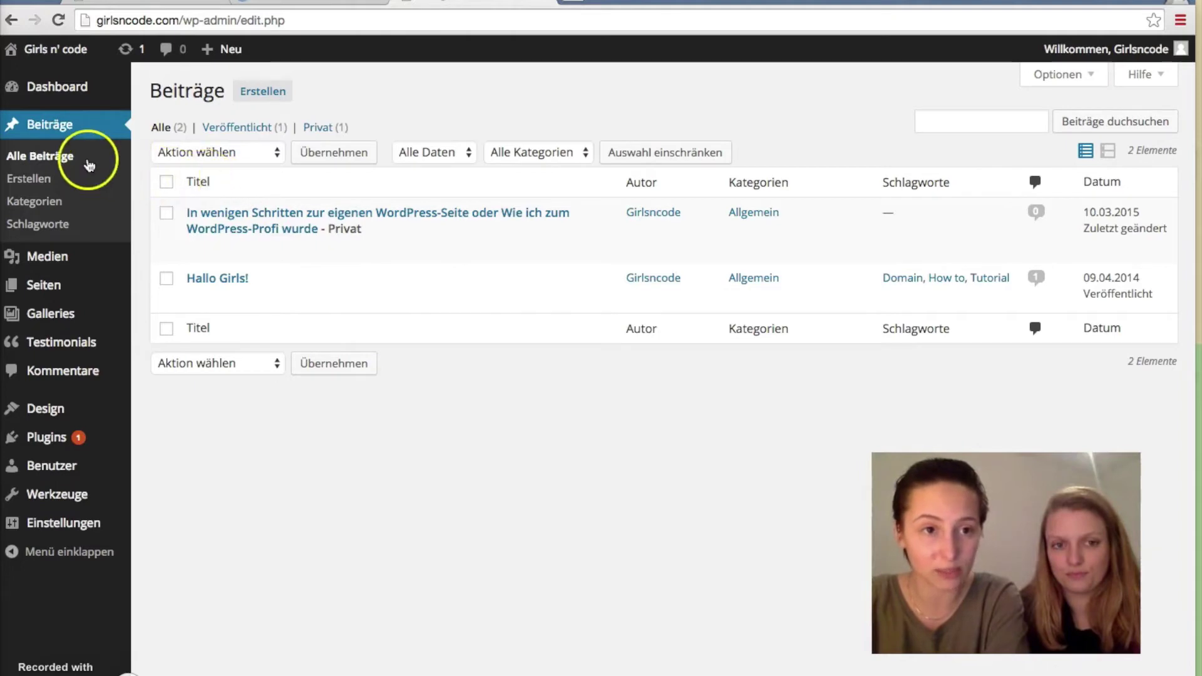
Open the form for creating a new post and look over its title field and editor
click(39, 180)
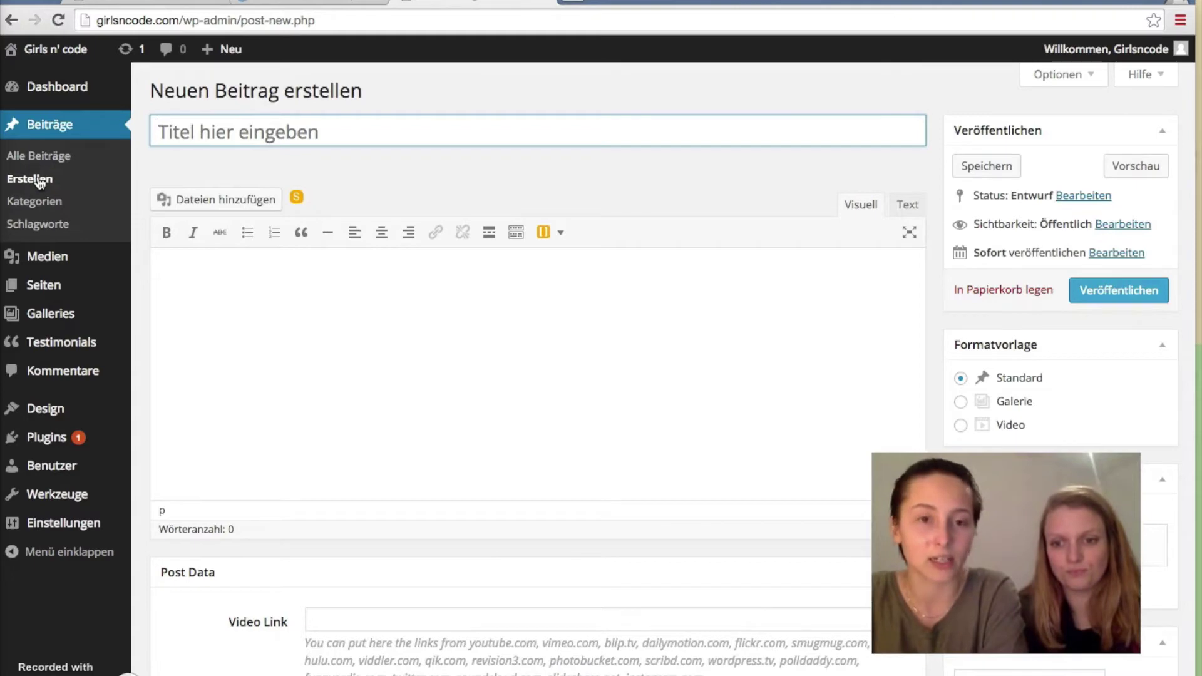
drag(255, 145, 369, 157)
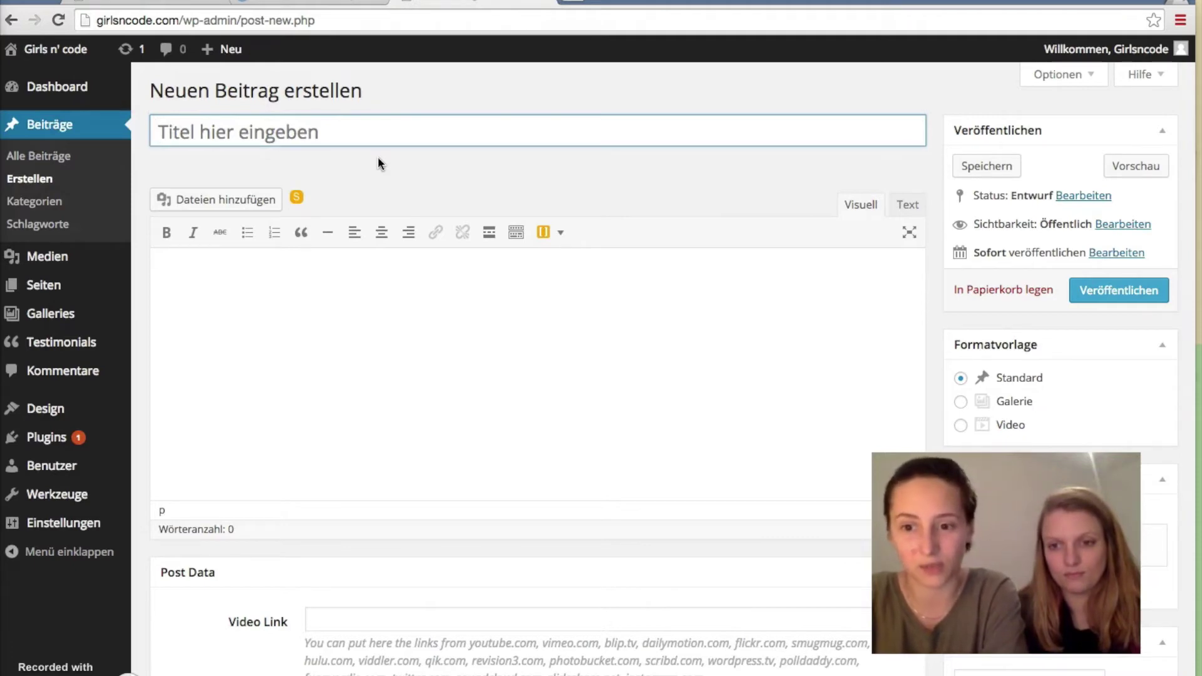
click(455, 181)
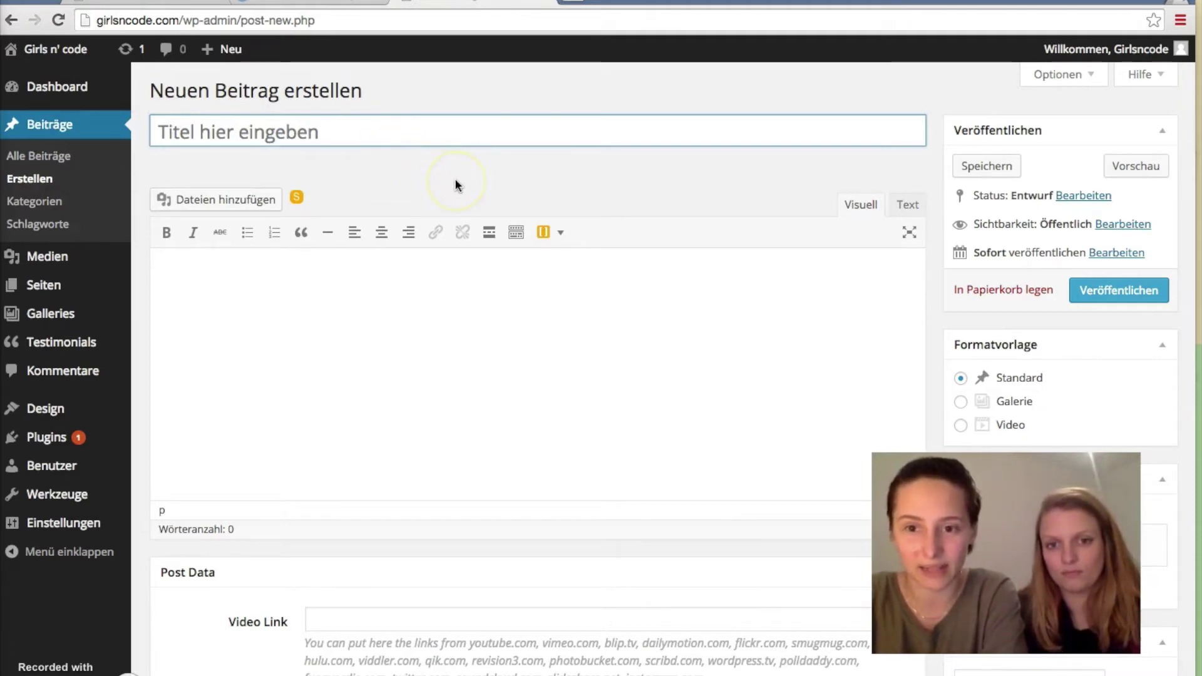
scroll(455, 182, down, 1)
scroll(456, 186, up, 1)
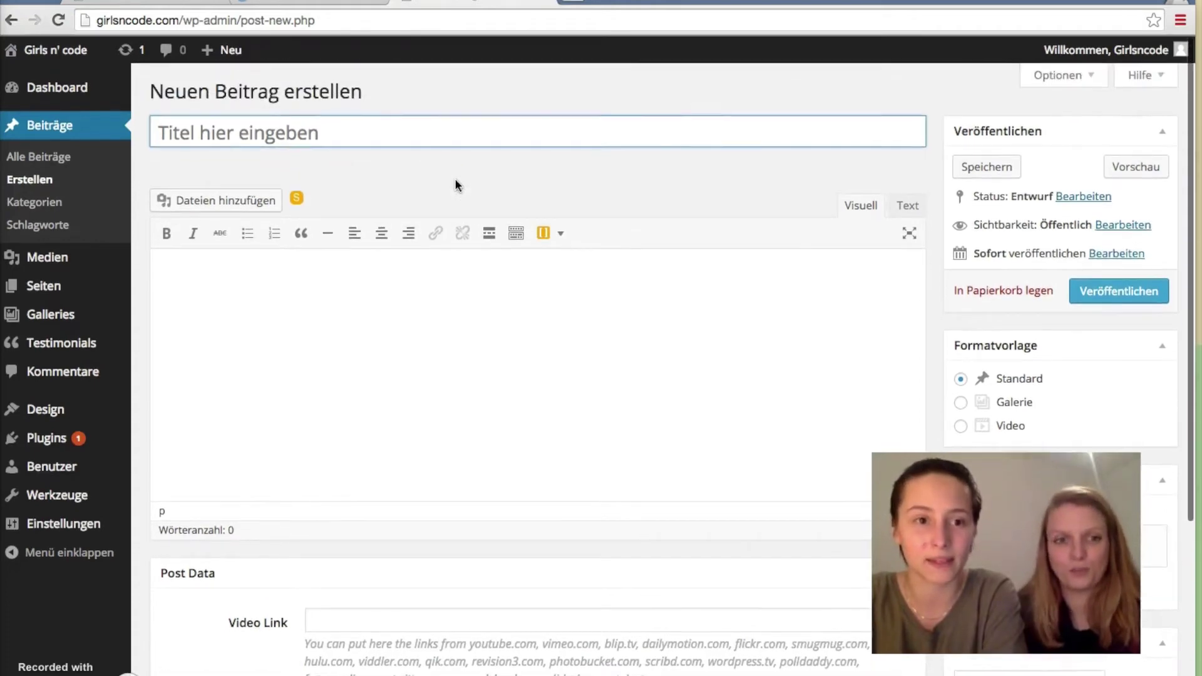
Open the media library (Mediathek) and look through the uploaded images
click(94, 249)
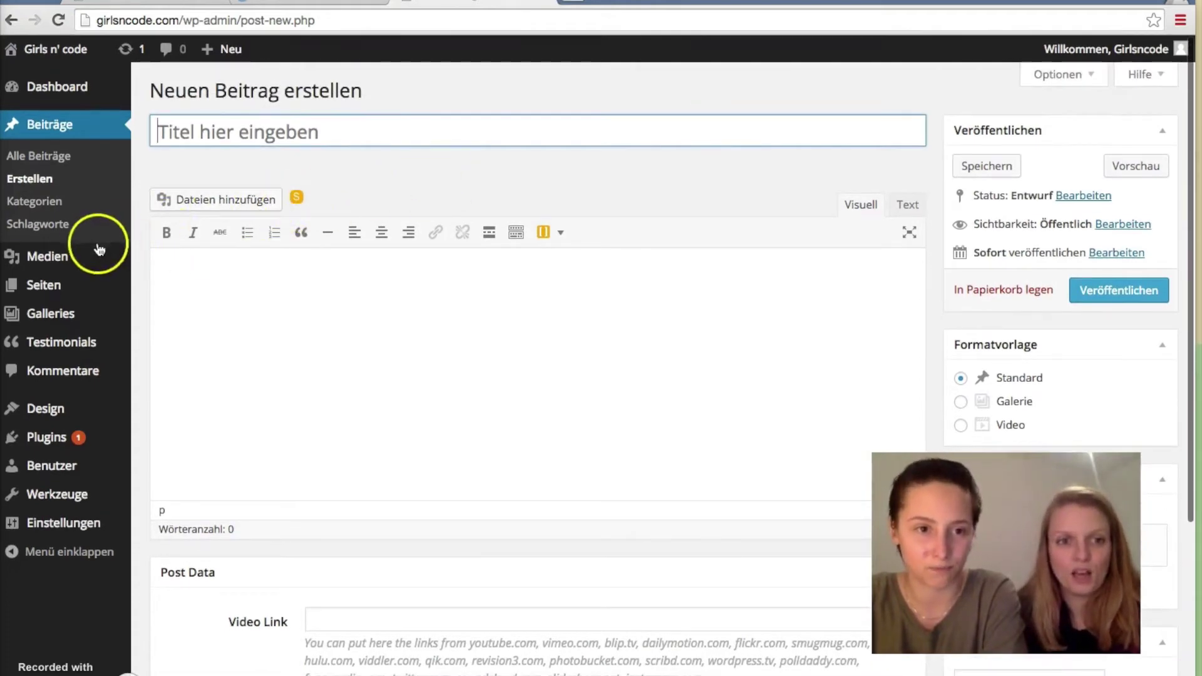
click(60, 258)
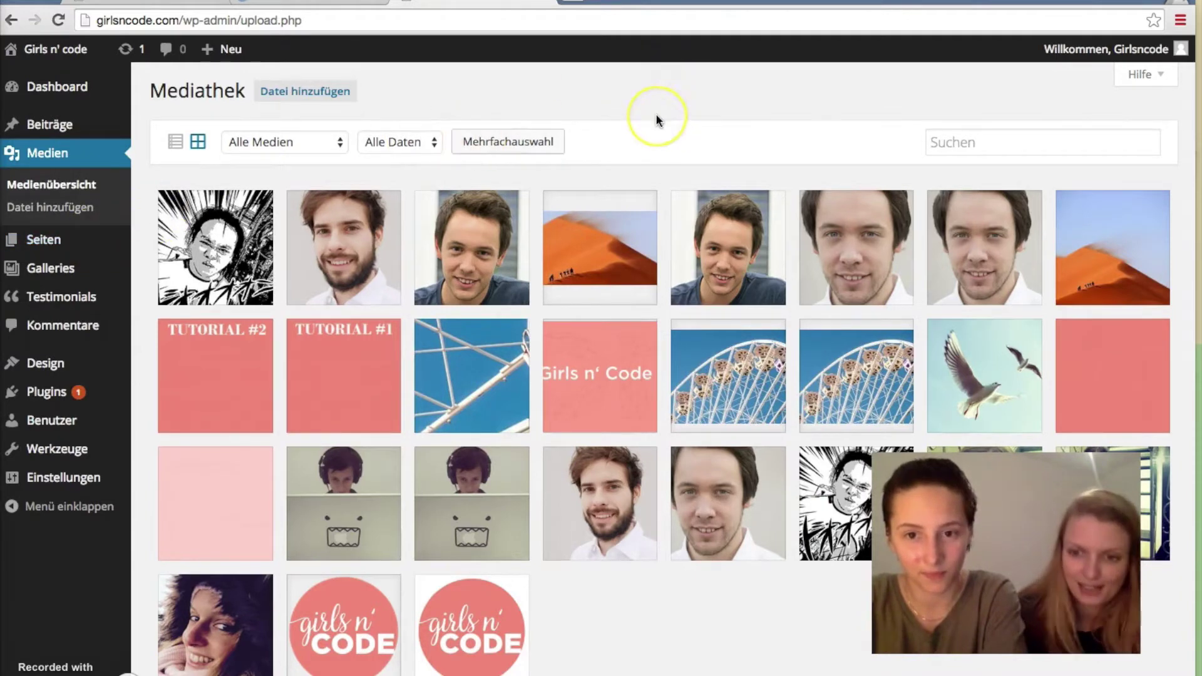
scroll(657, 118, down, 2)
scroll(657, 119, up, 2)
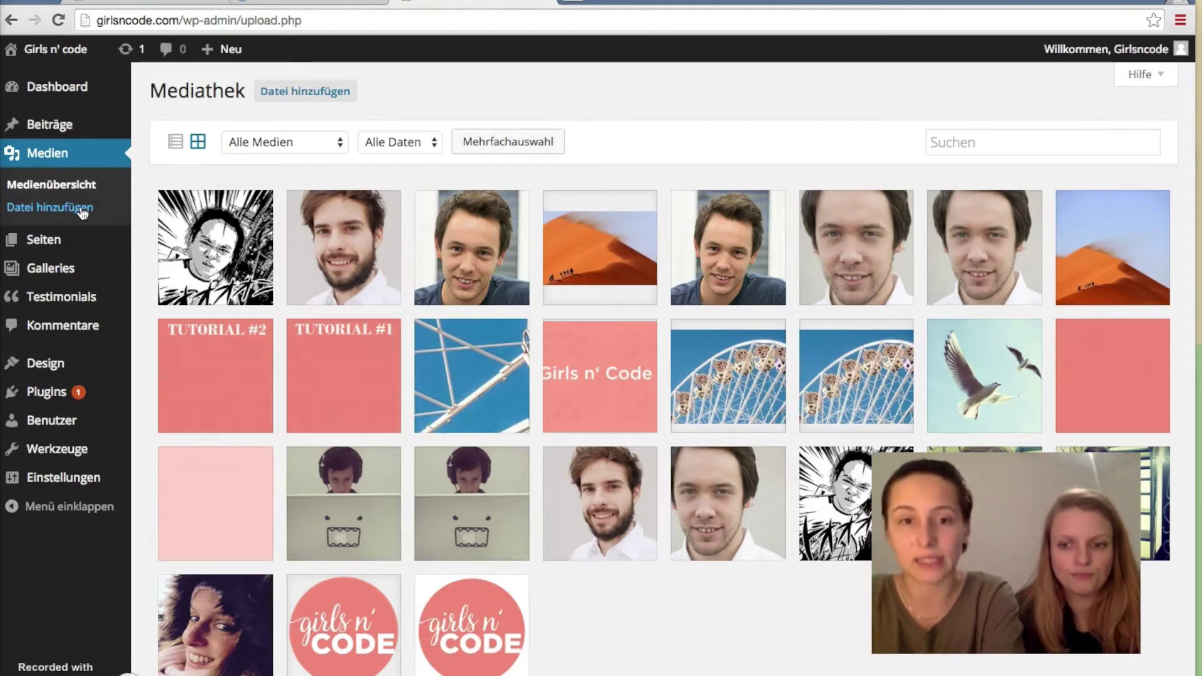
Open the overview of all pages (Seiten) and look through the list
mouse_move(75, 122)
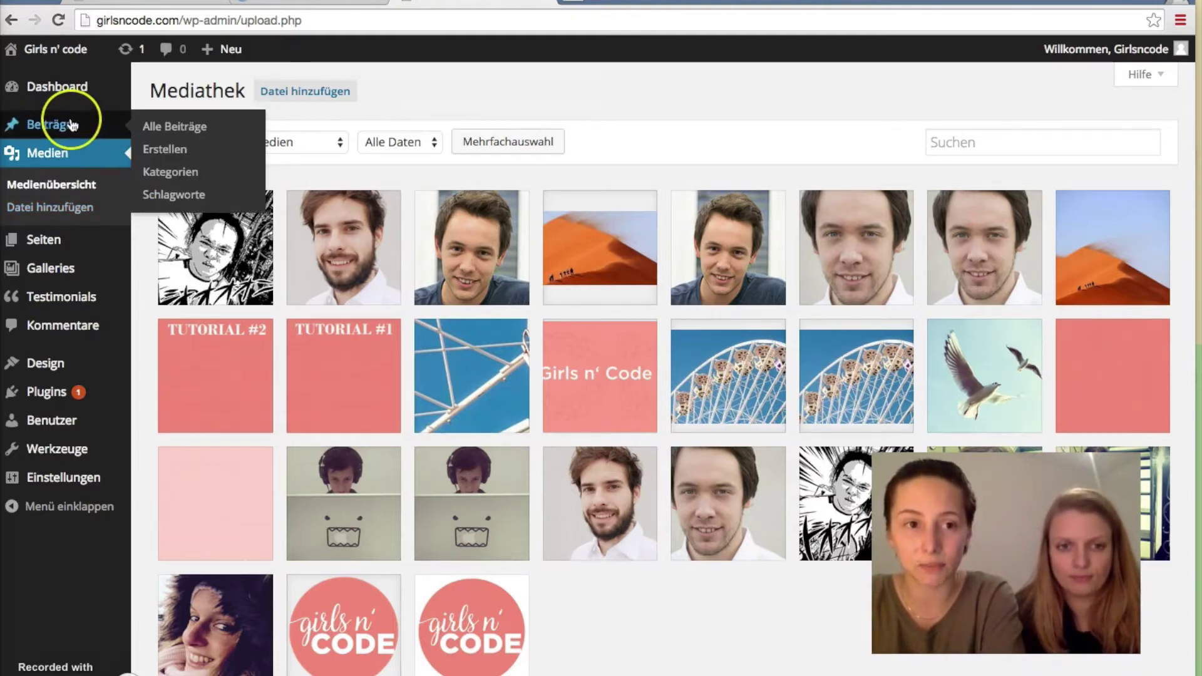
click(53, 241)
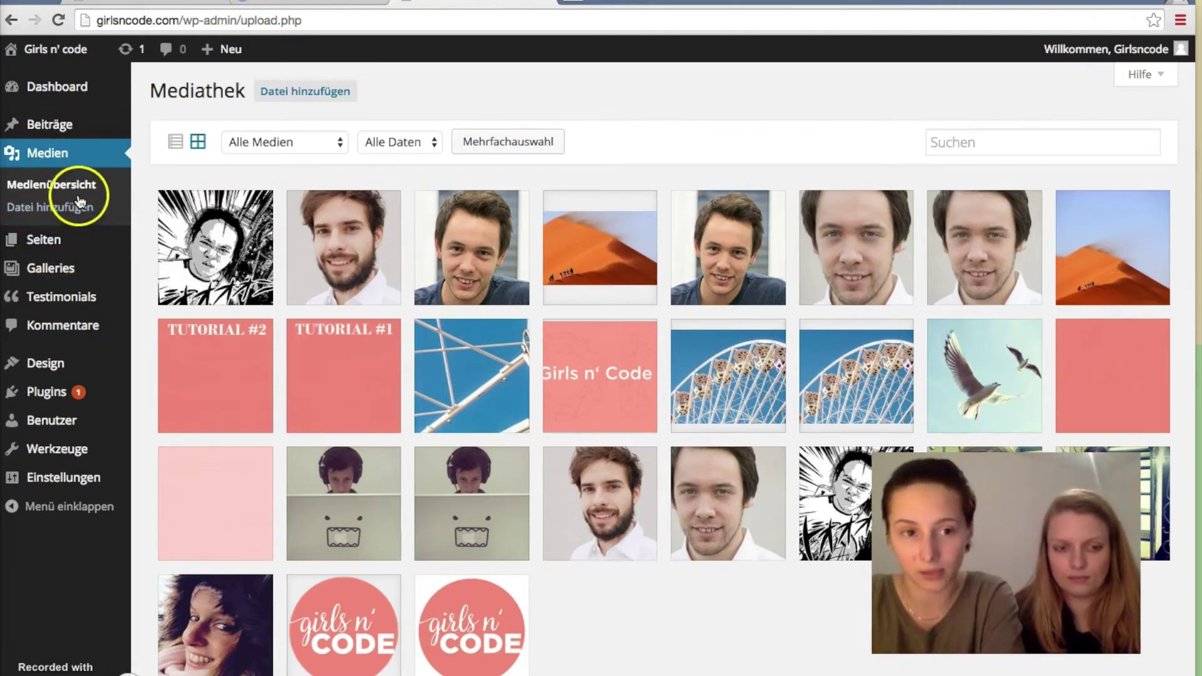
click(62, 245)
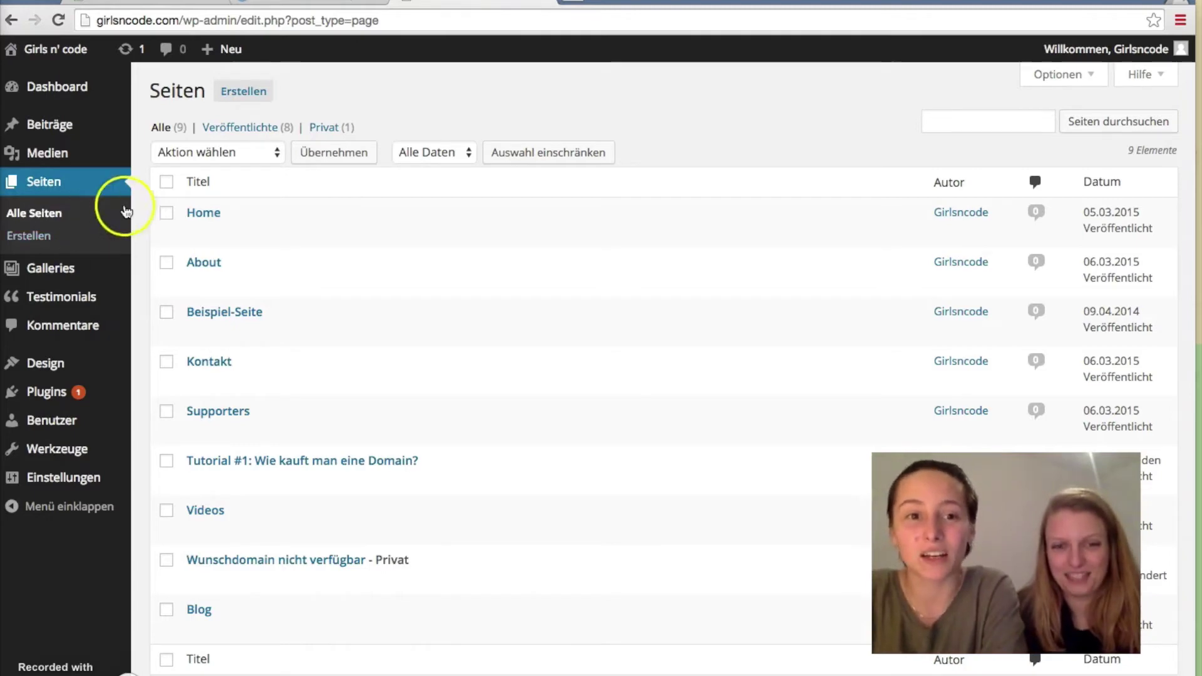
scroll(141, 206, down, 2)
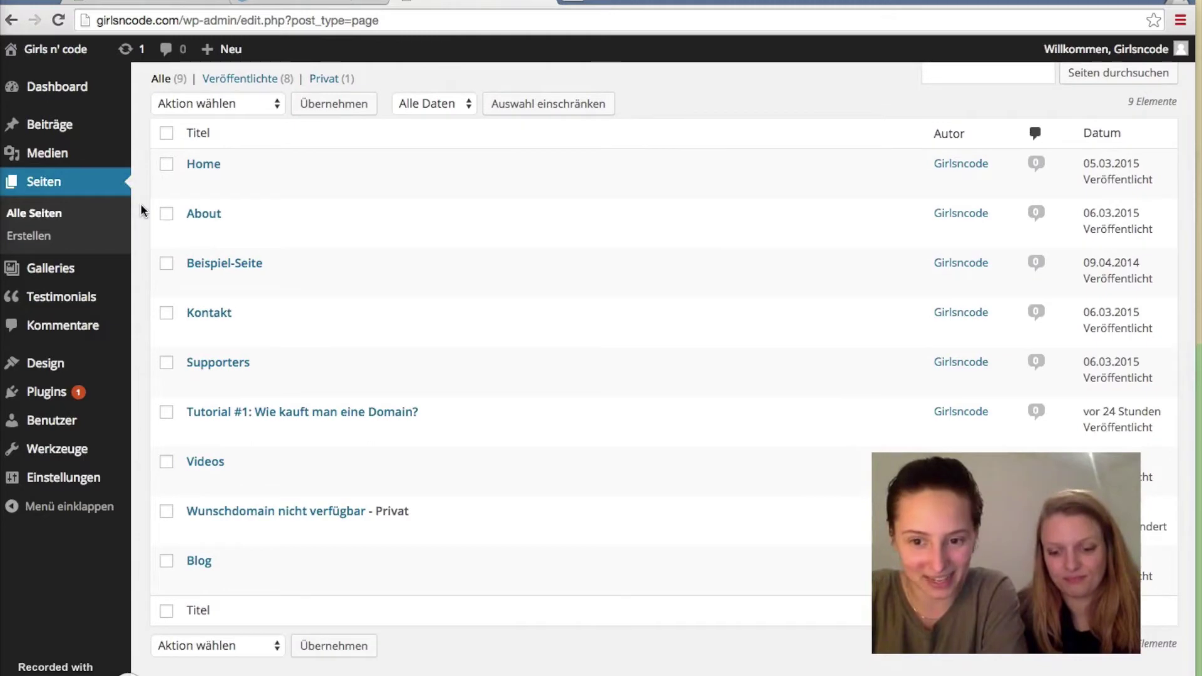
scroll(141, 204, up, 1)
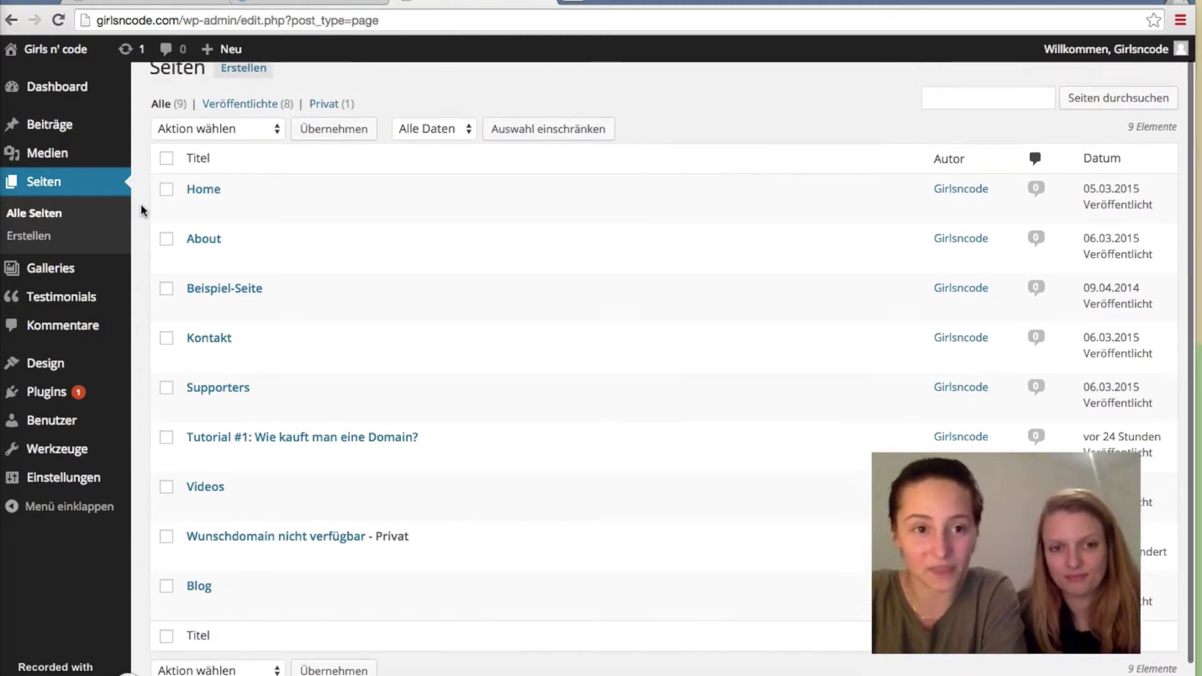
Open the form for creating a new page and look at its editor
click(44, 236)
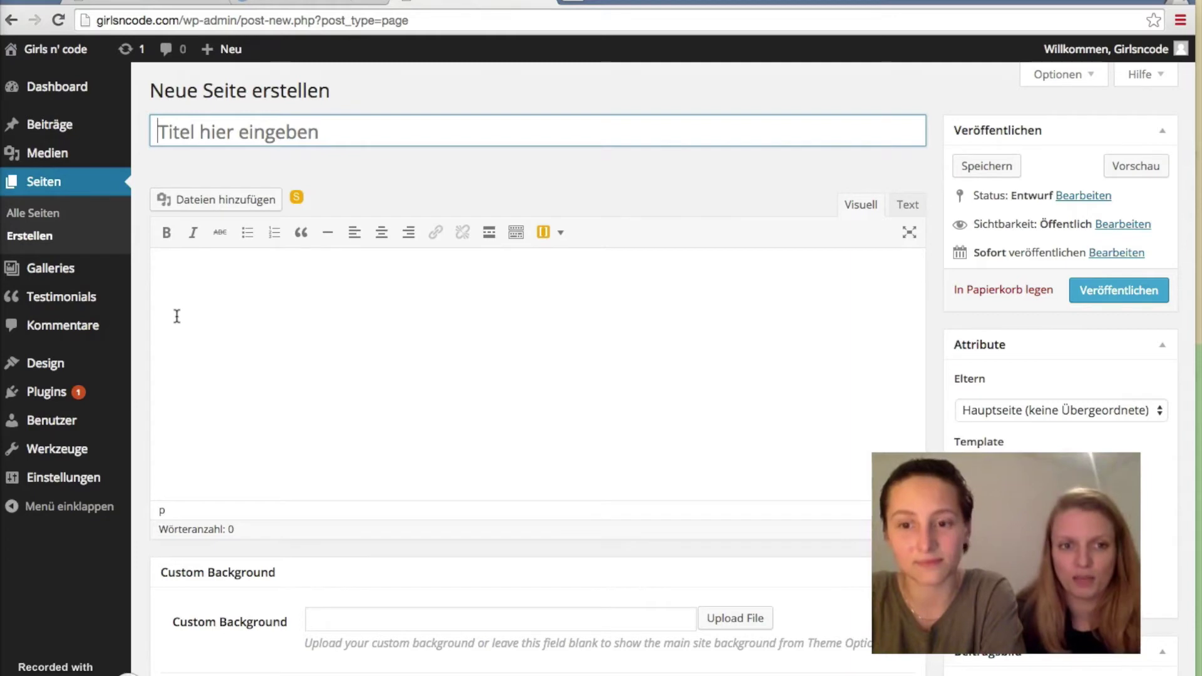
click(127, 425)
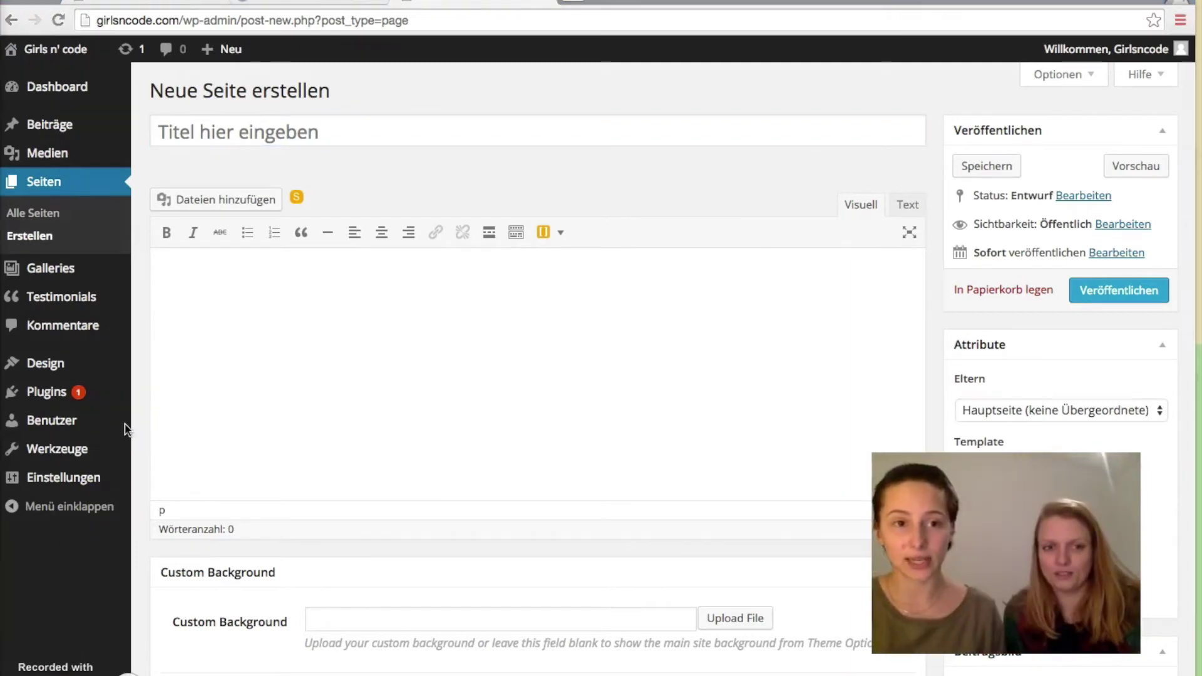
click(80, 269)
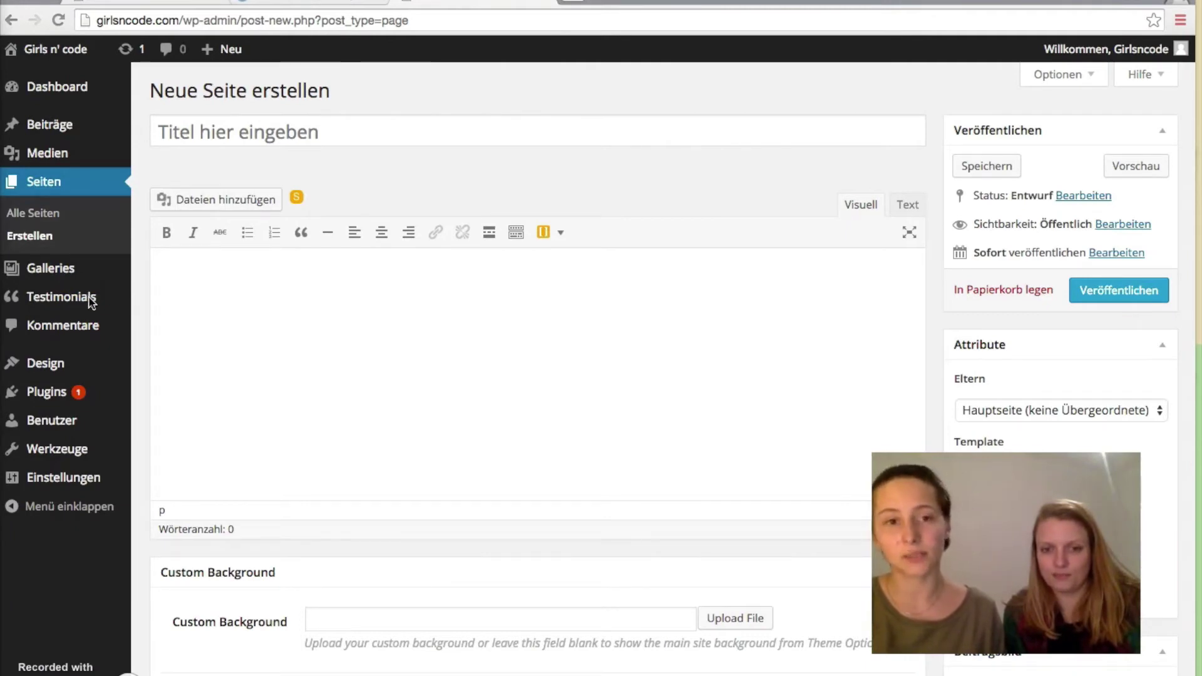
click(238, 310)
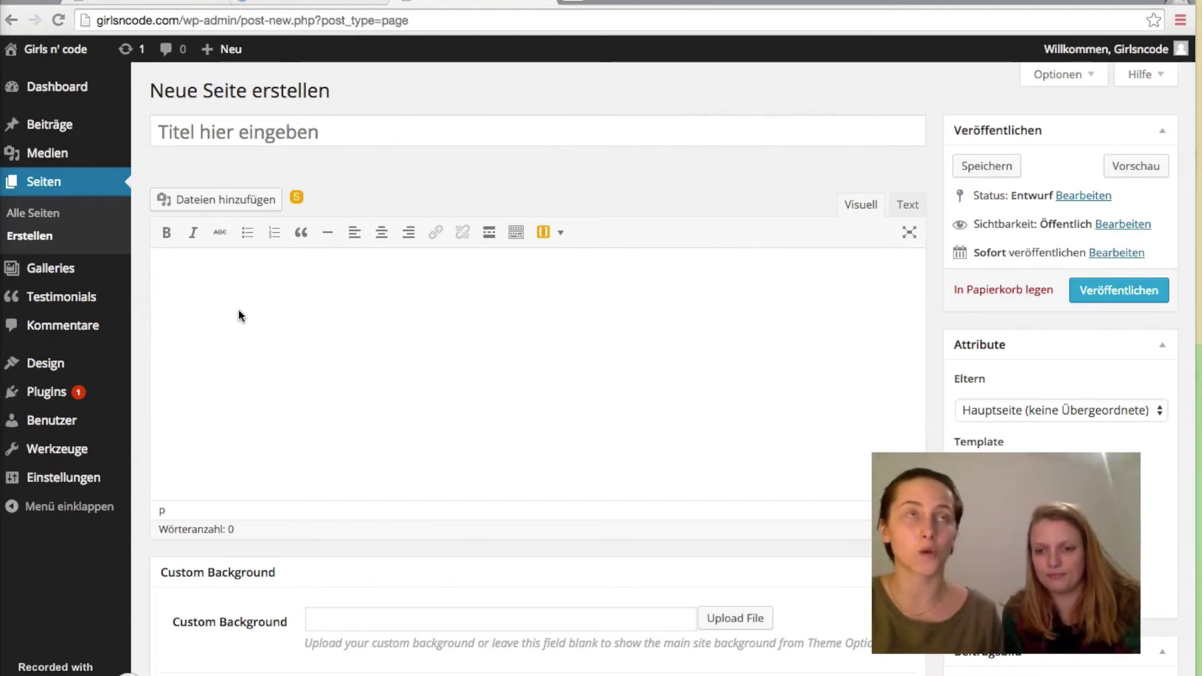
Open the comments overview (Kommentare) and show the available actions for the Mr WordPress comment
click(141, 325)
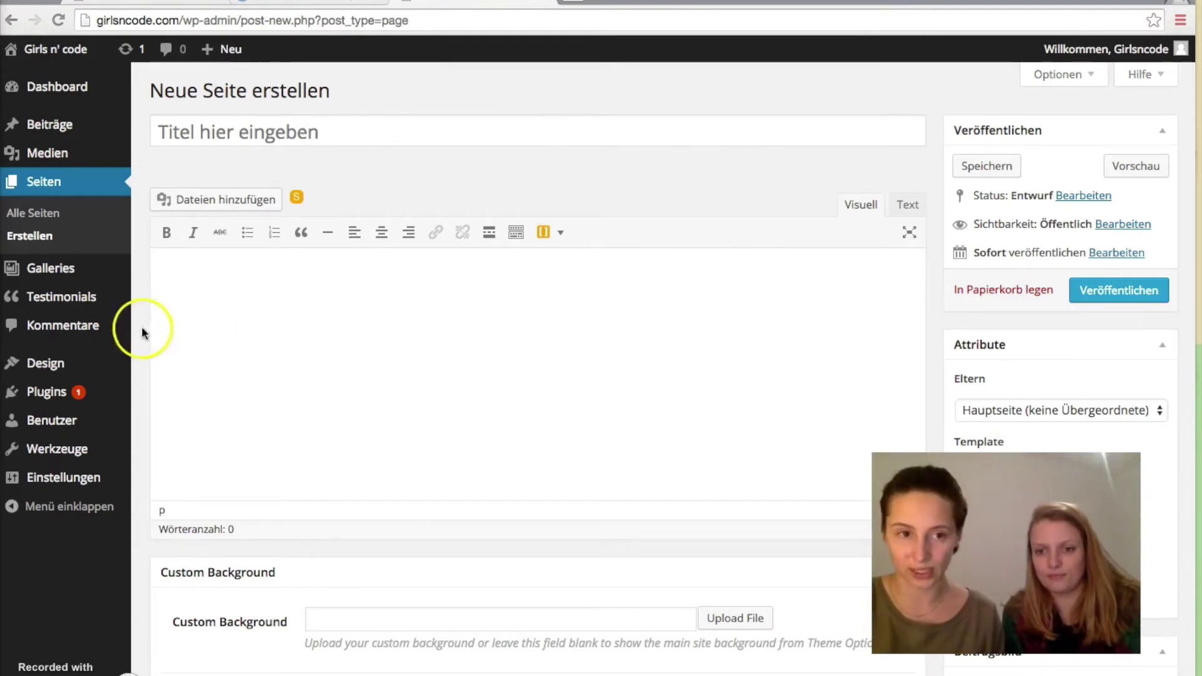
click(75, 327)
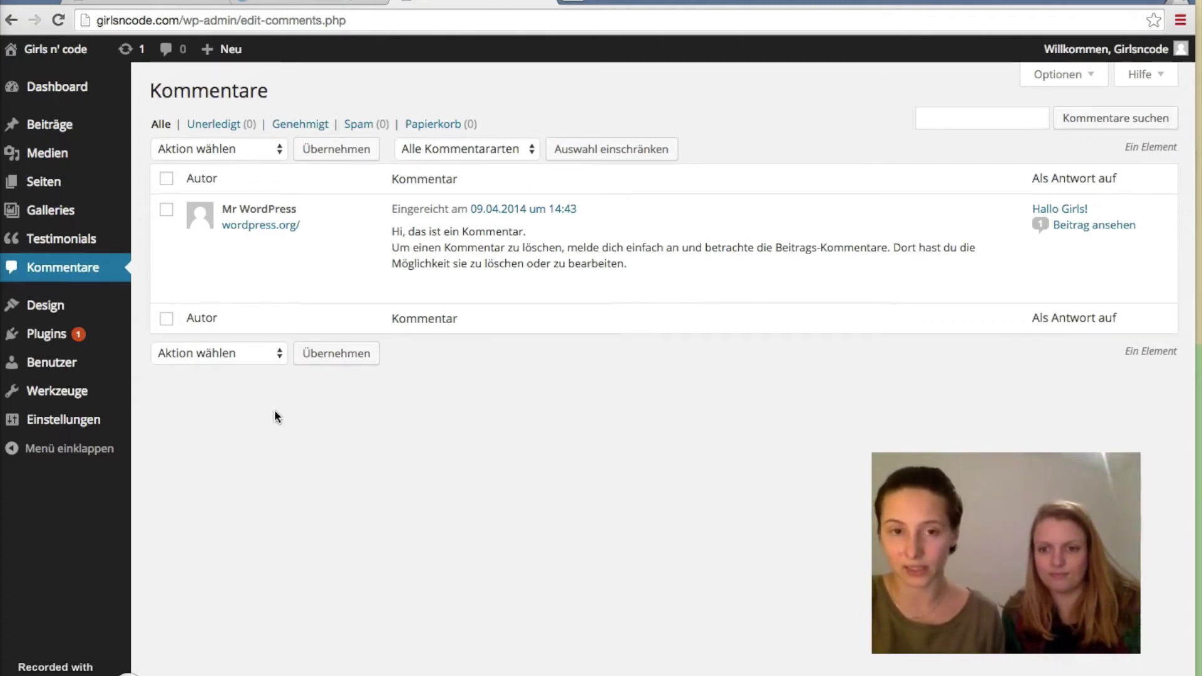
mouse_move(398, 291)
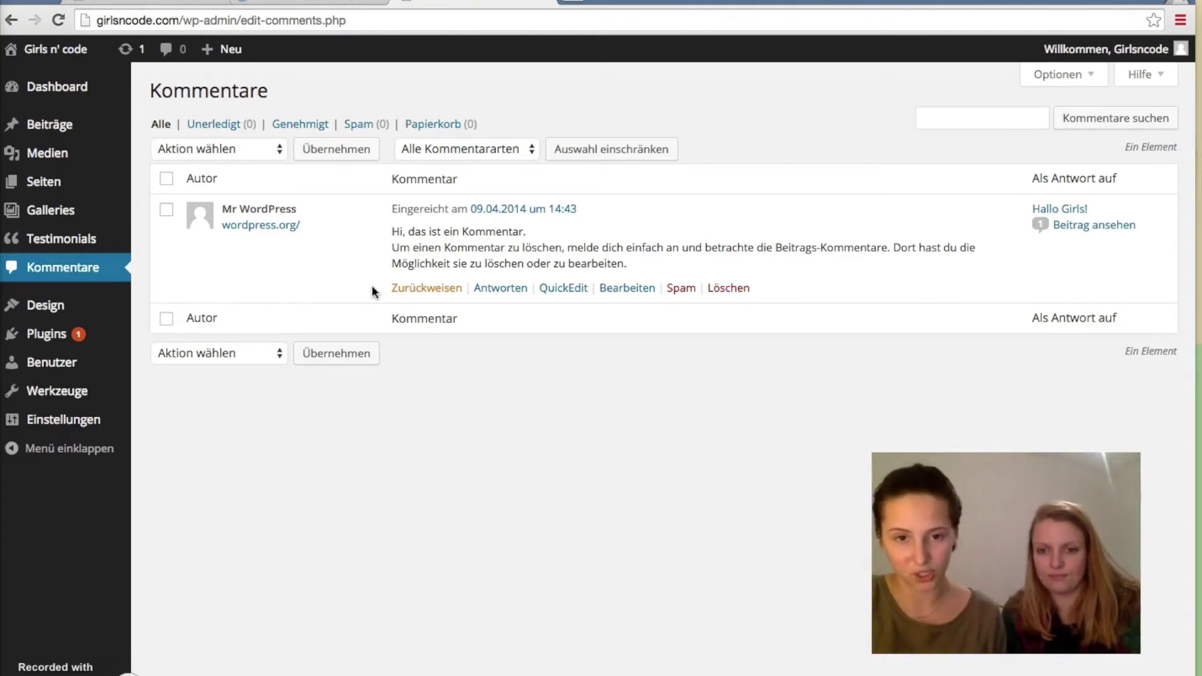
Leave the comments overview and open the Design area's overview of installed themes
click(718, 299)
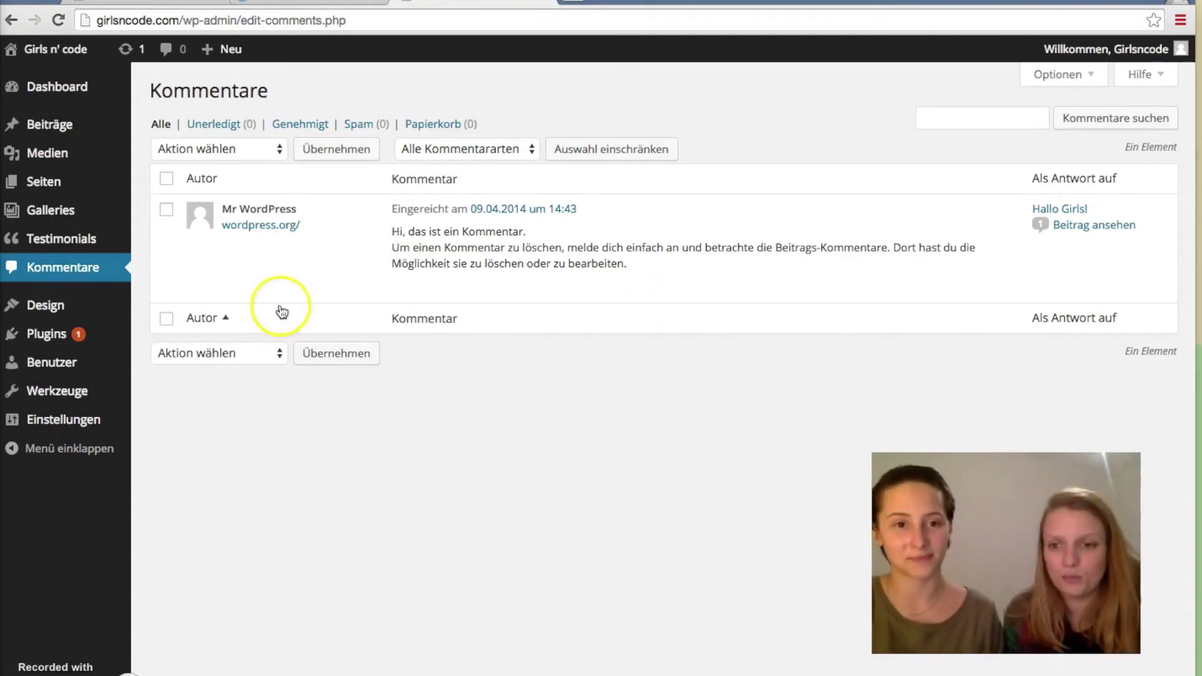
mouse_move(55, 312)
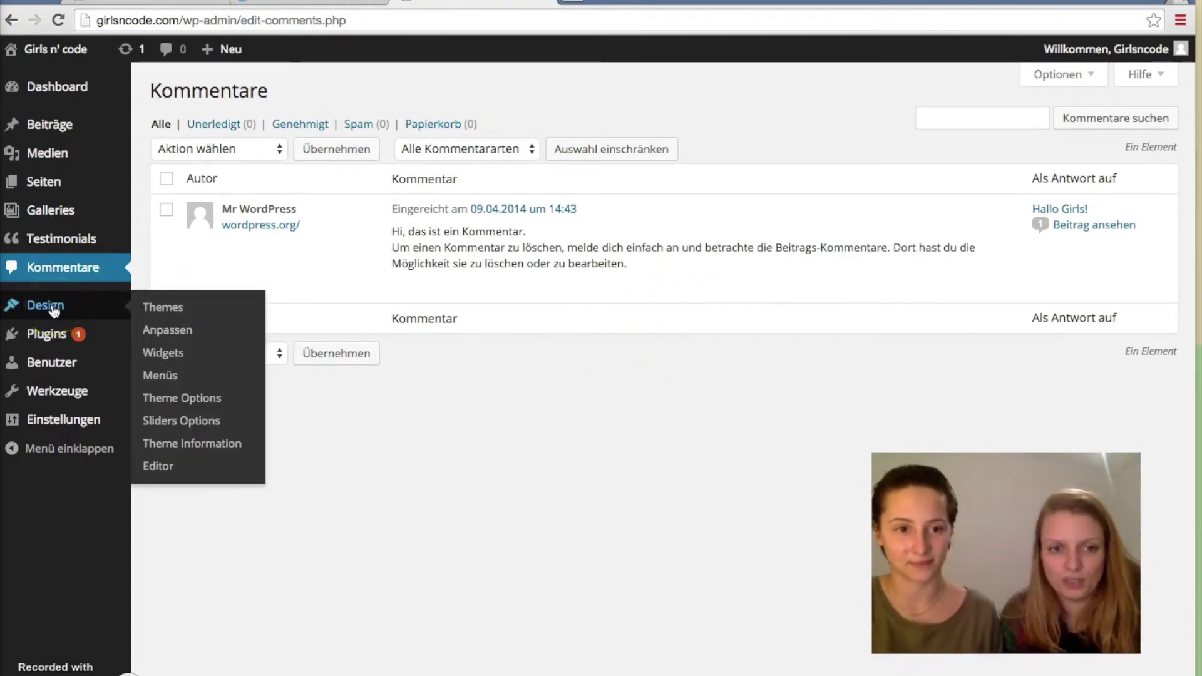
click(55, 311)
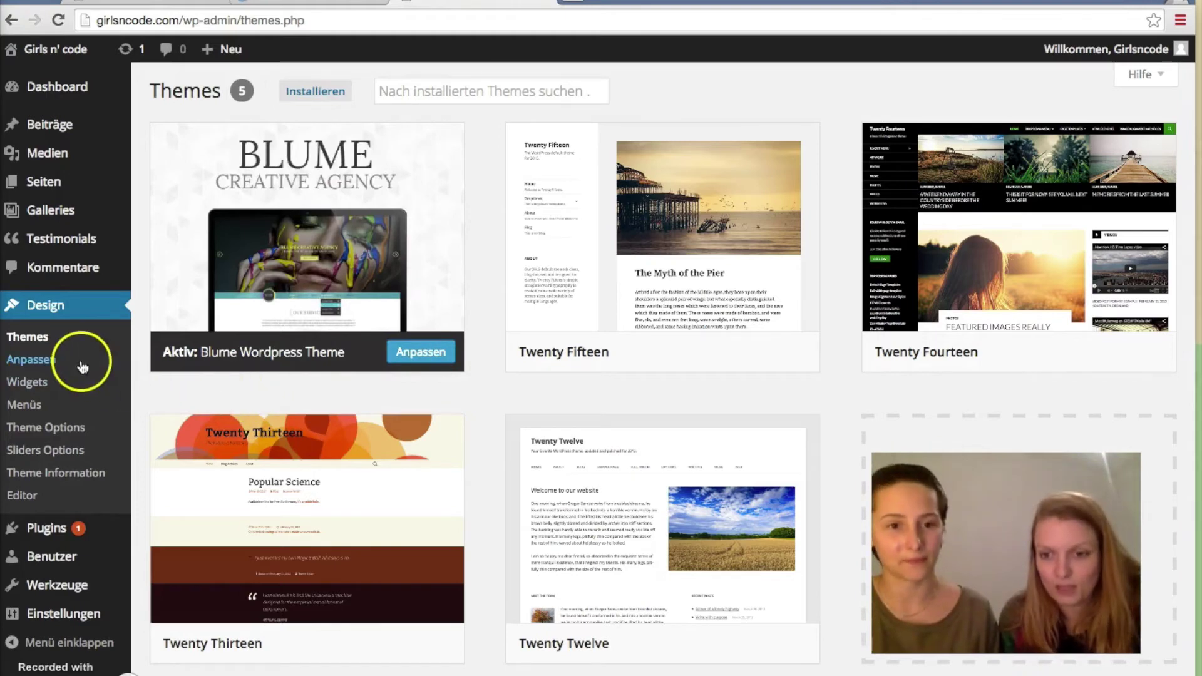
Open the theme customizer (Anpassen), examine its Seitentitel und Untertitel and Navigation sections, and close it
click(59, 366)
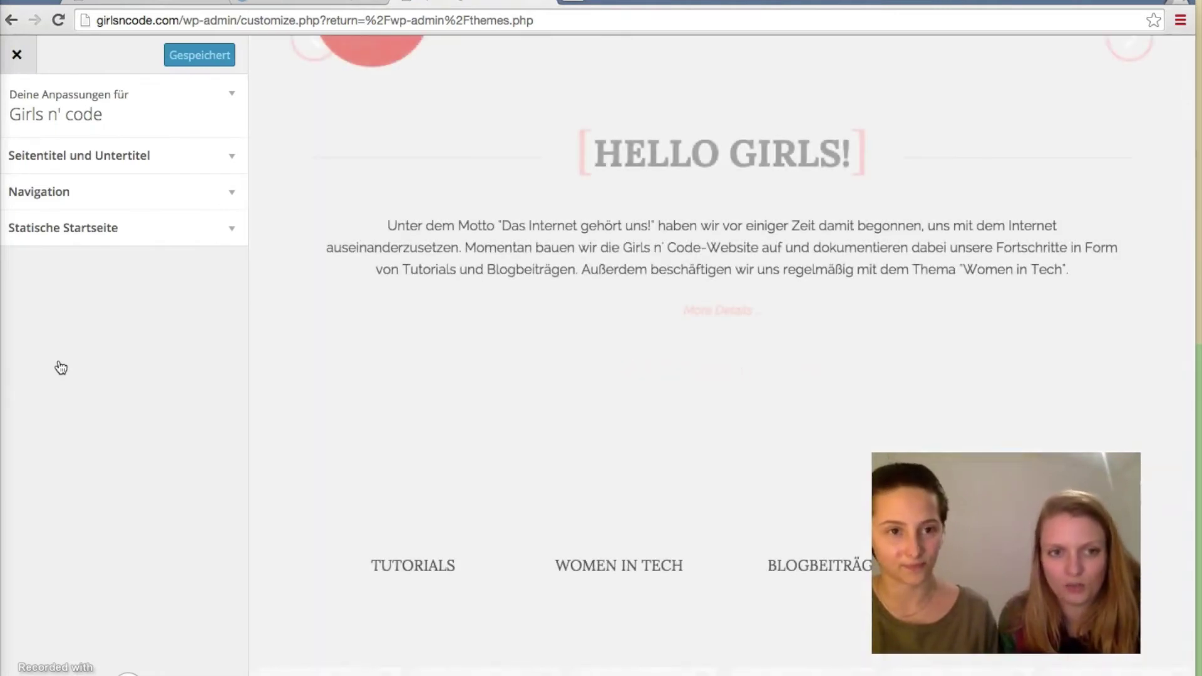
click(228, 165)
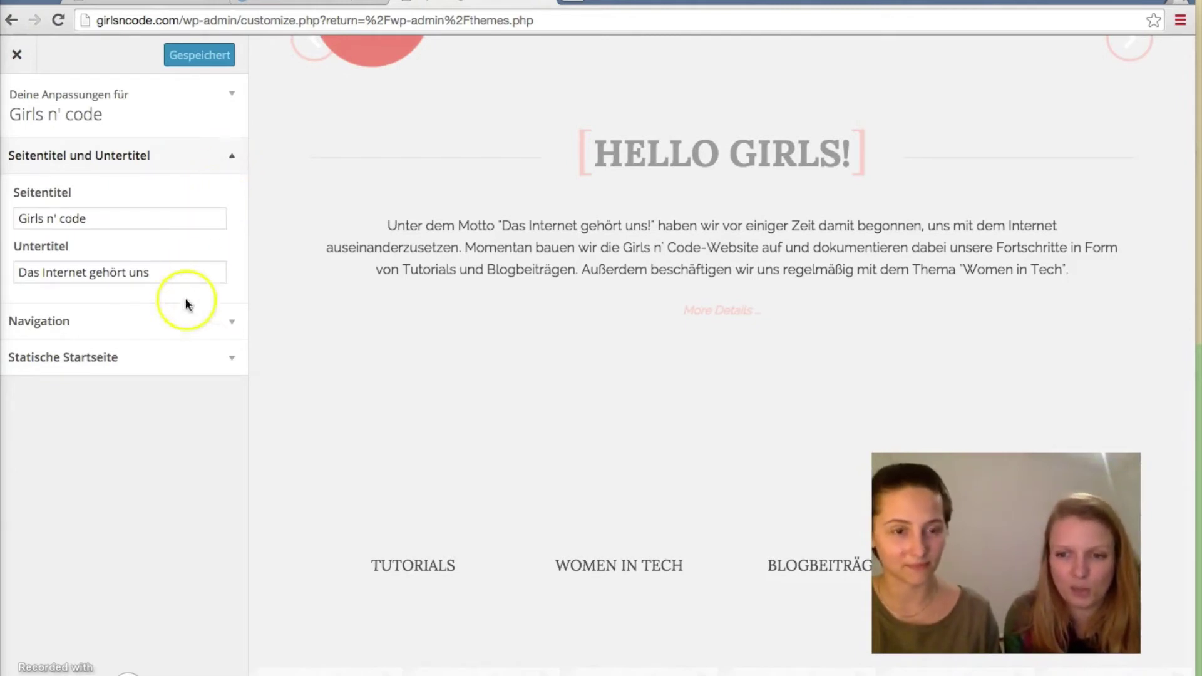
click(186, 322)
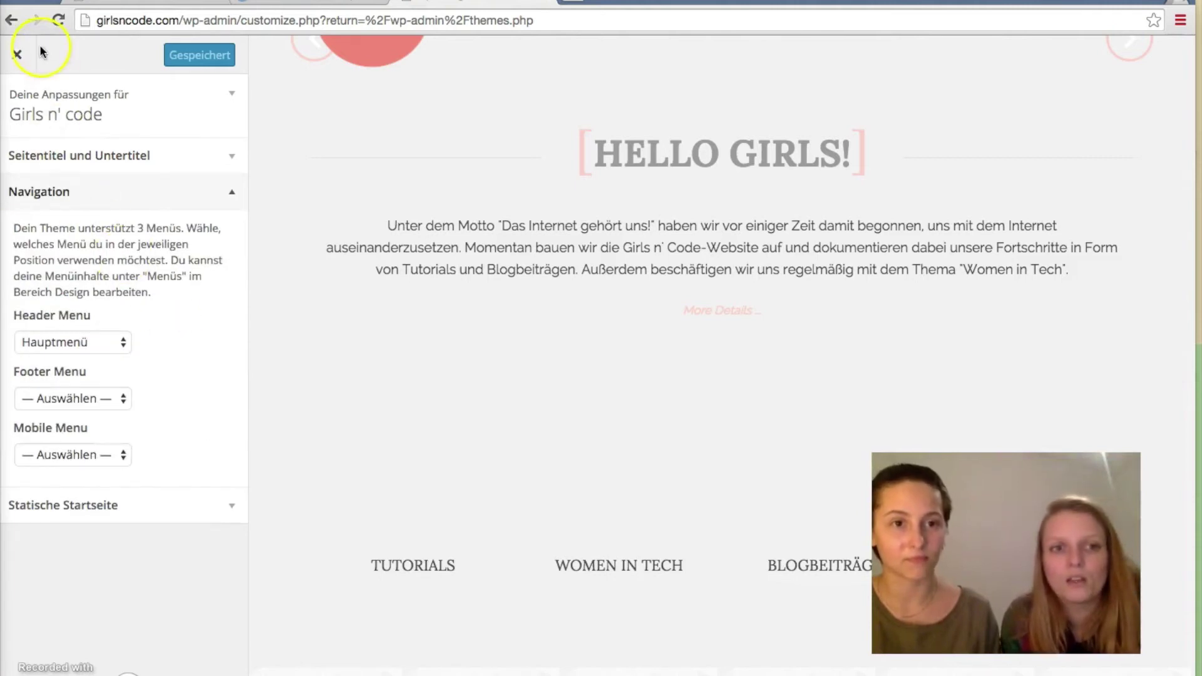
click(19, 55)
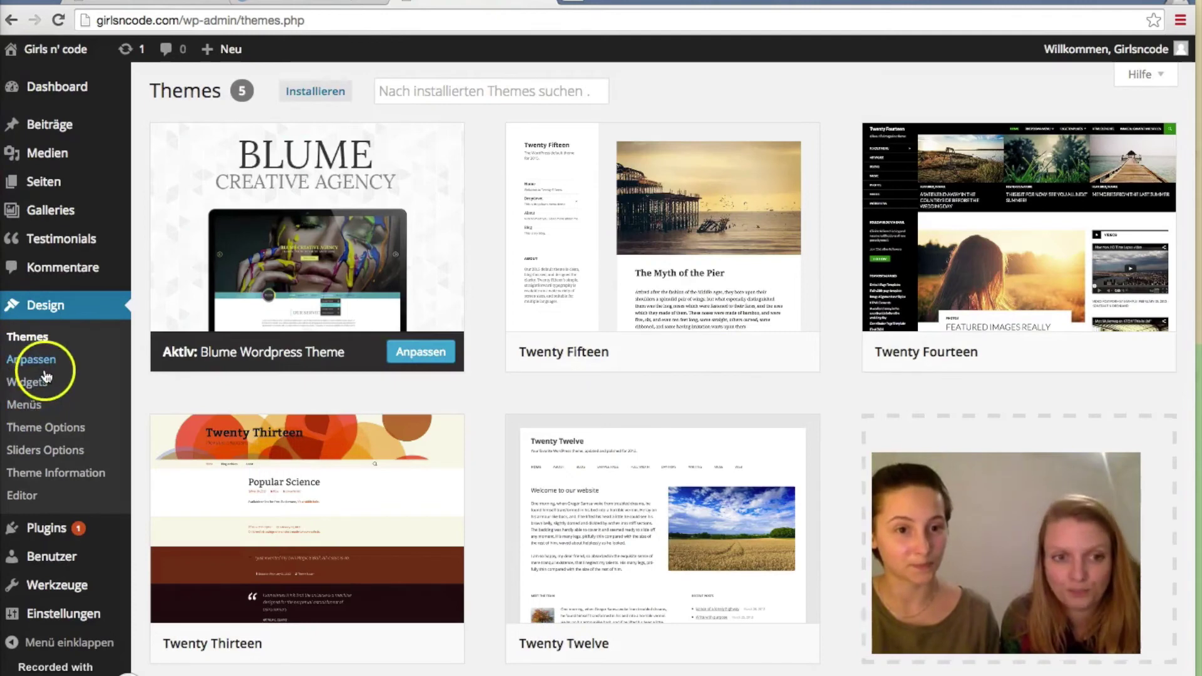
View the Widgets page with its sidebars and the Menüs page with the Hauptmenü structure
click(37, 387)
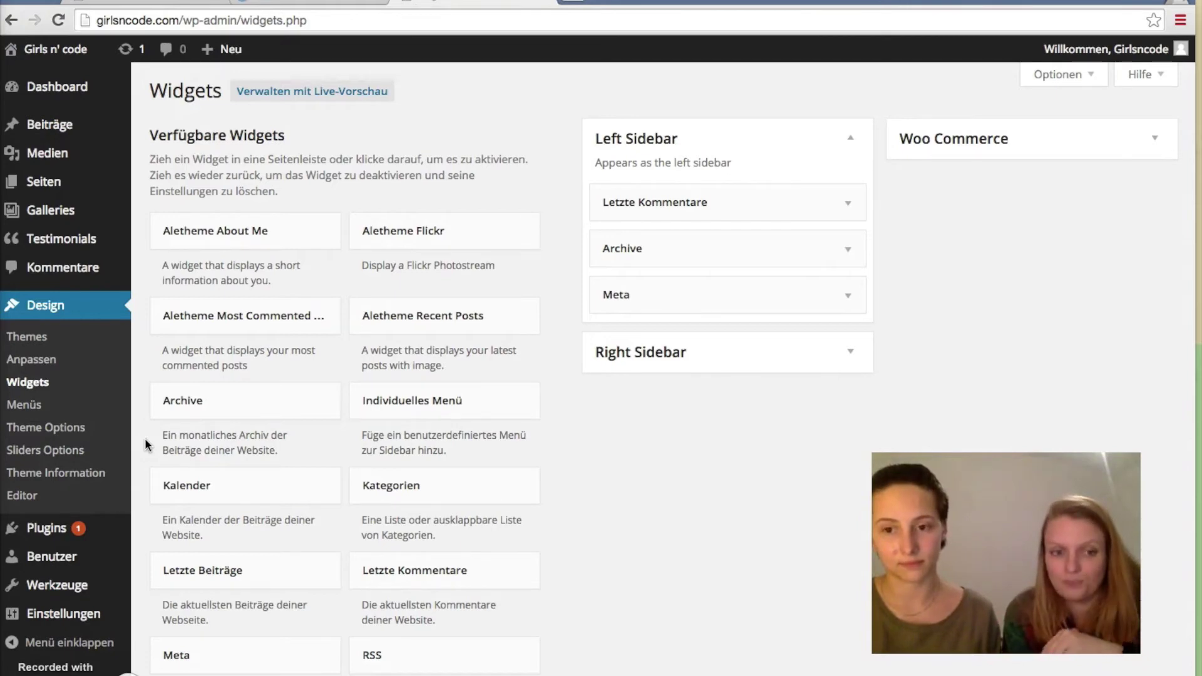
click(39, 408)
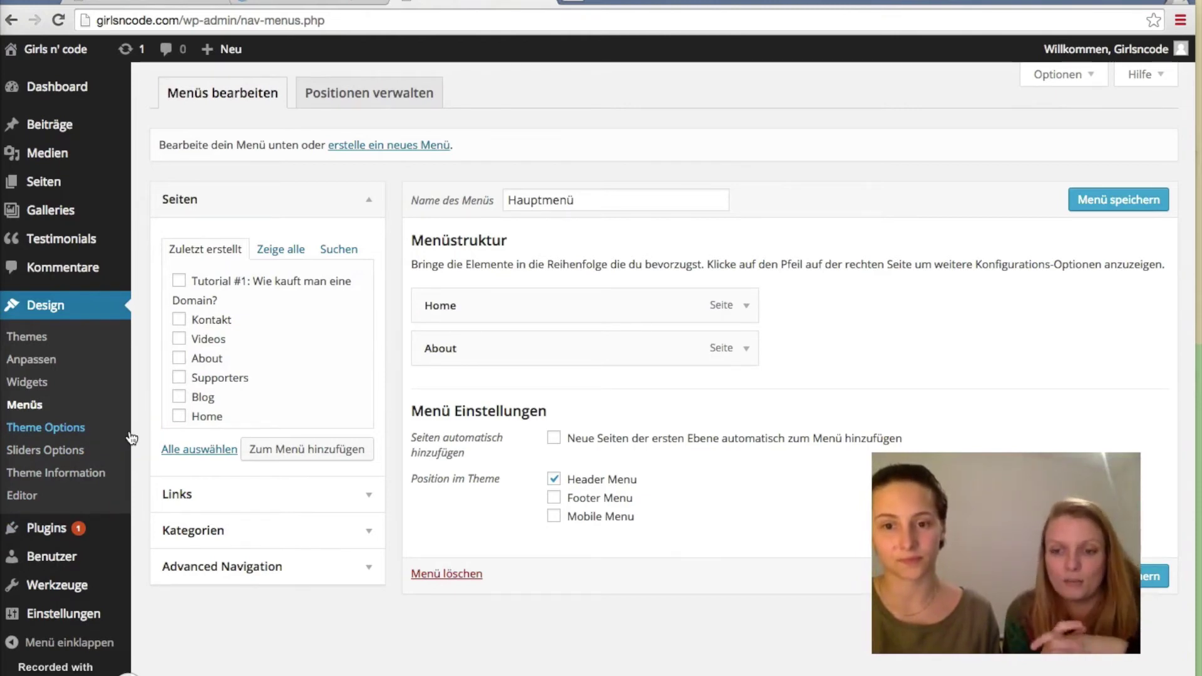
Open the Theme Options and look through all the general Theme settings, from the site logo and colors to the slider options
click(67, 429)
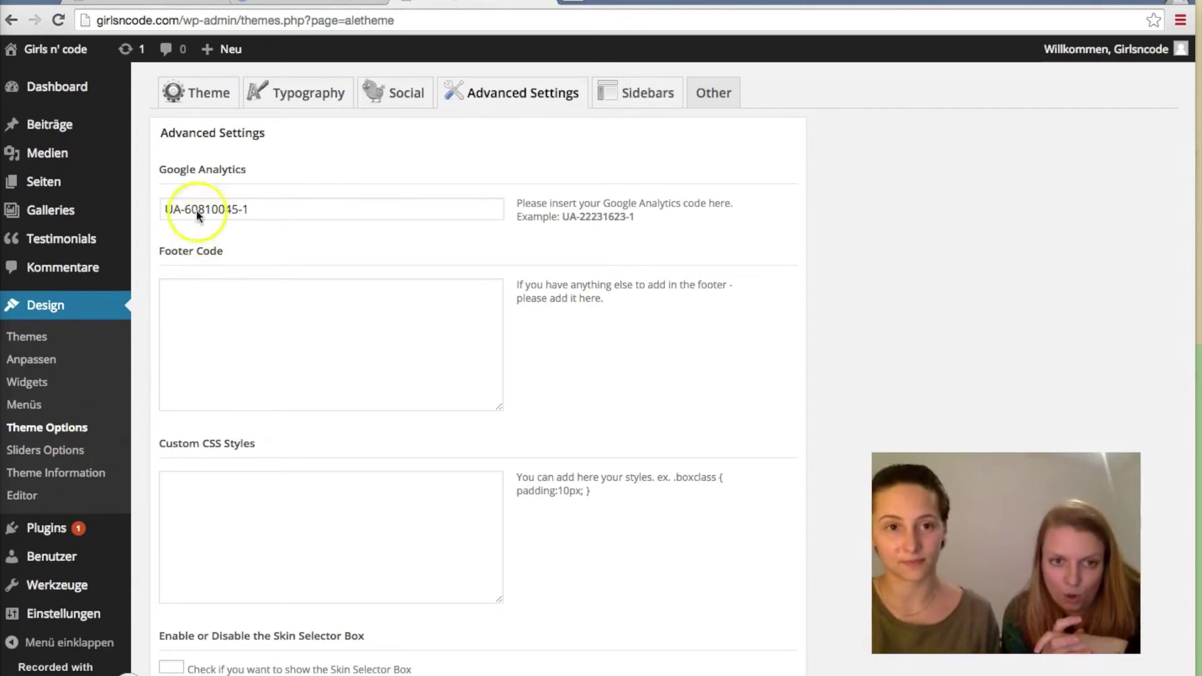
click(209, 93)
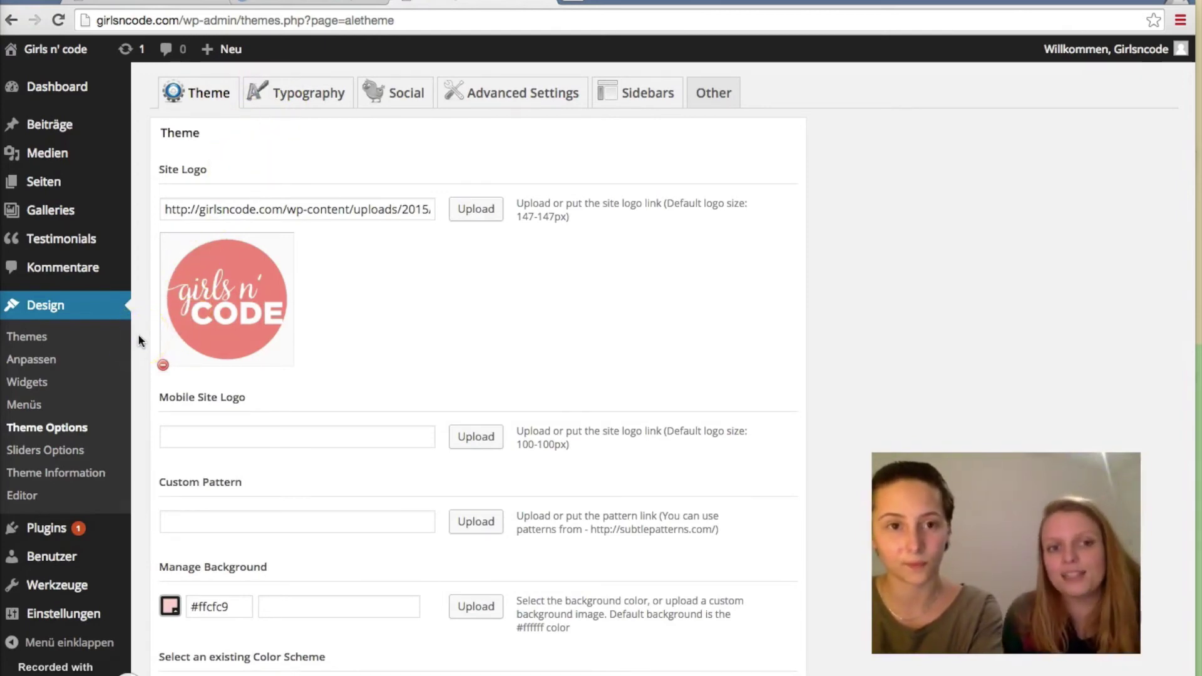
click(542, 262)
scroll(542, 262, down, 3)
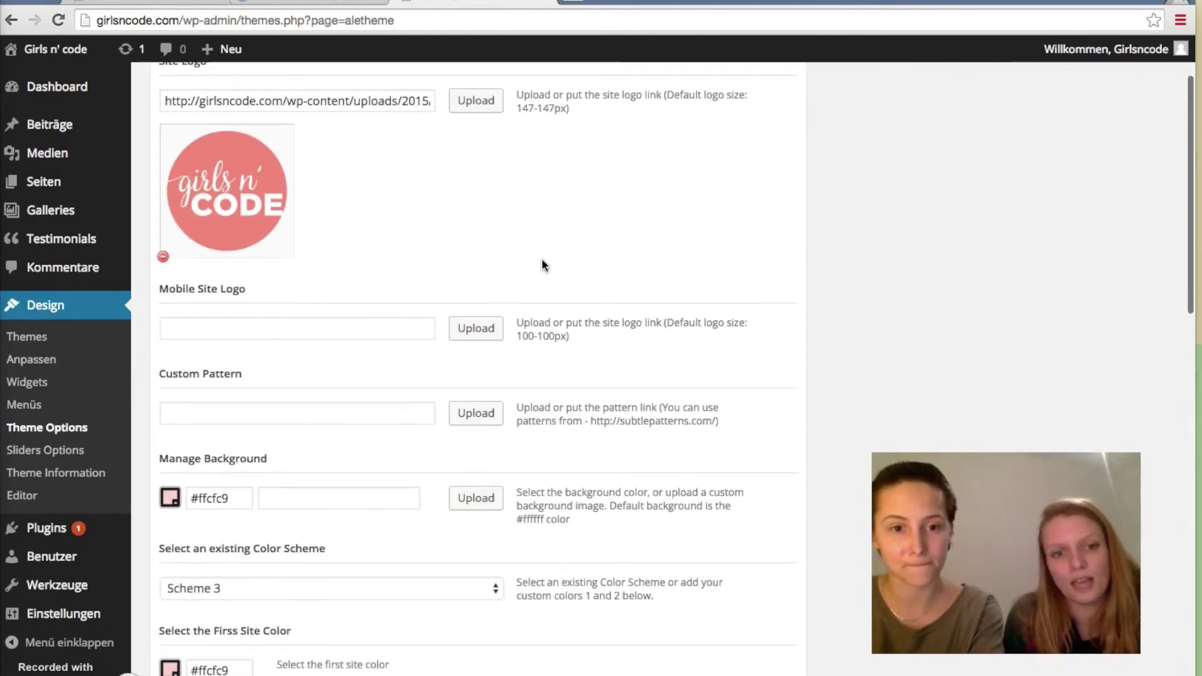
scroll(542, 258, down, 3)
scroll(372, 322, down, 3)
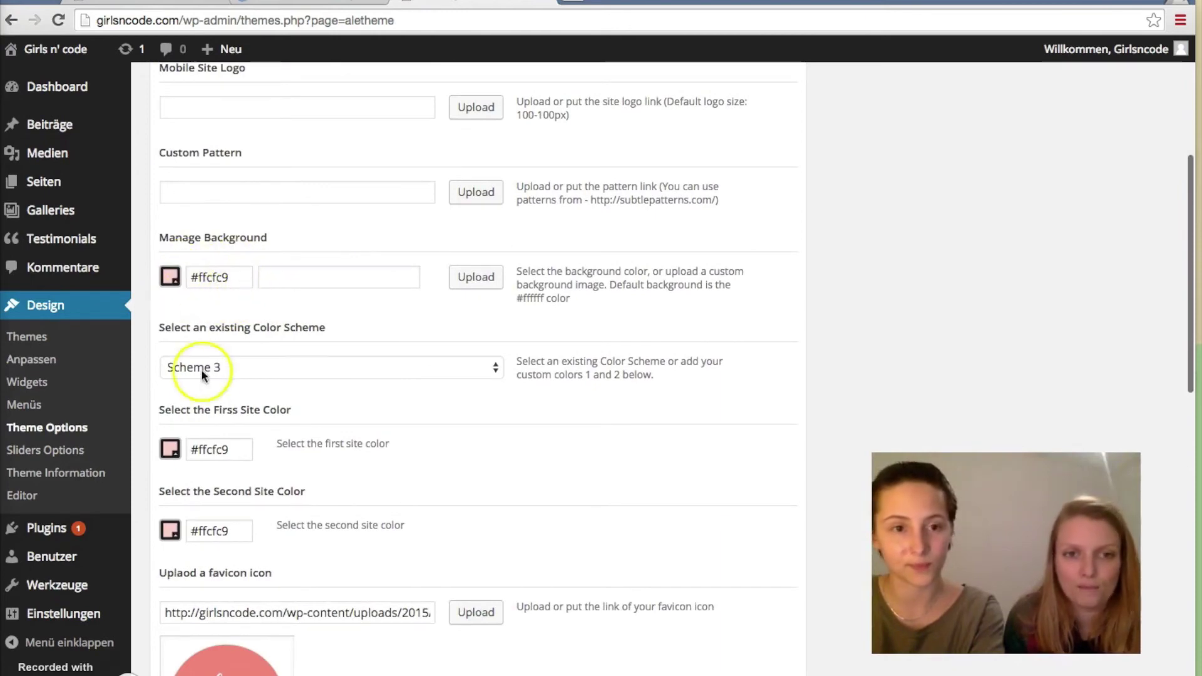
scroll(200, 393, down, 8)
scroll(201, 393, down, 9)
scroll(201, 393, down, 5)
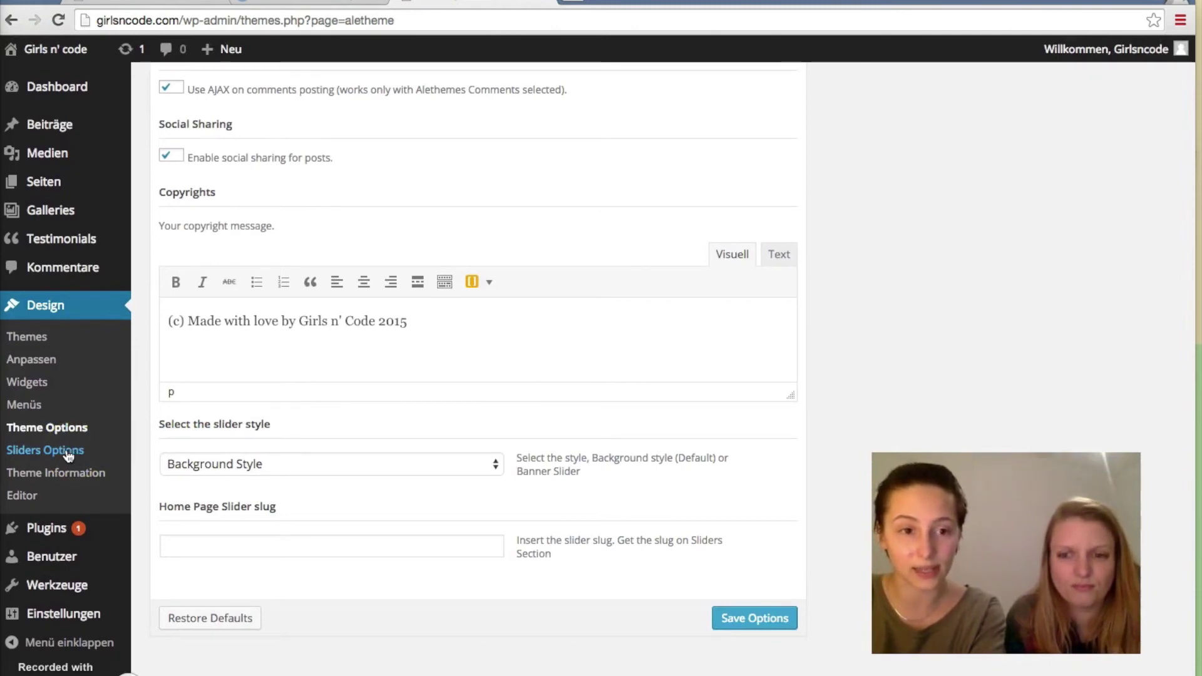
Open the theme file editor and look at the Blume Wordpress Theme's style.css
click(52, 484)
click(30, 495)
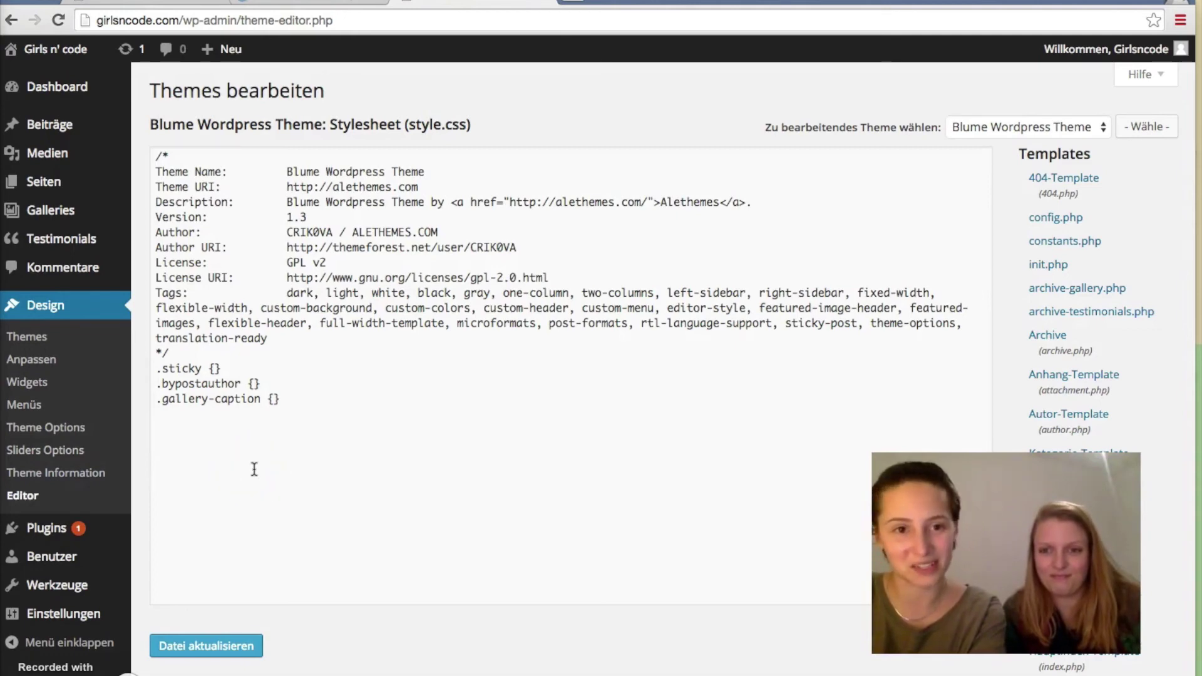
scroll(255, 470, down, 2)
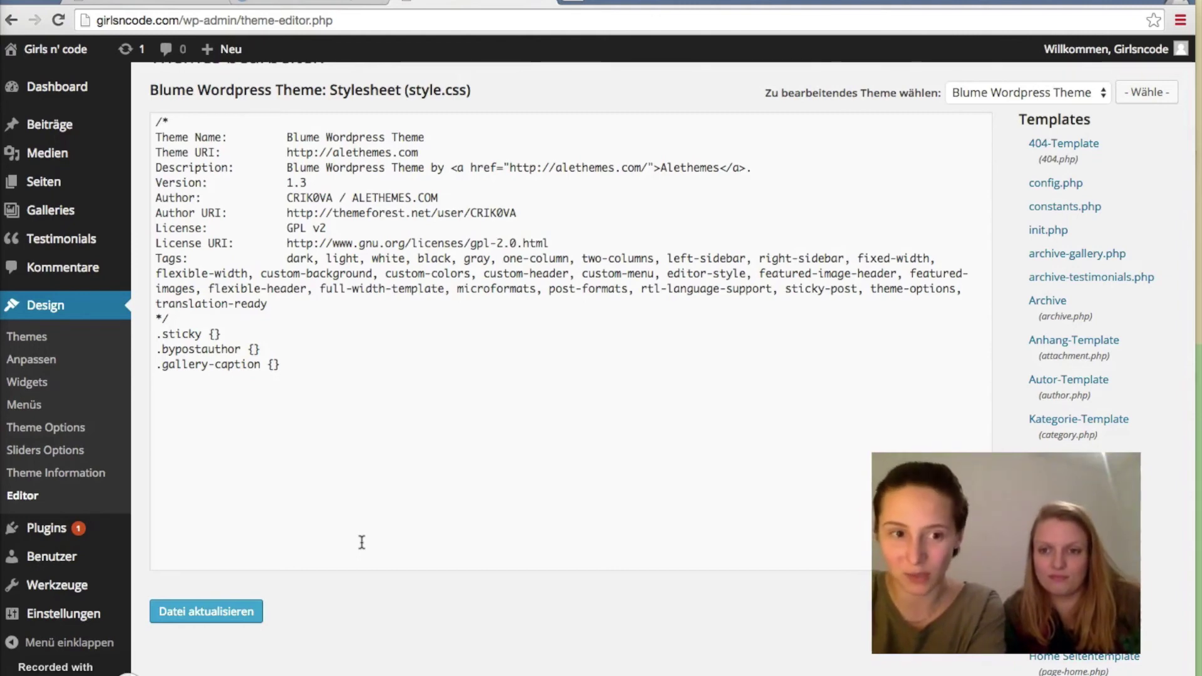
View the installed plugins and look through the featured plugins available for installation
click(46, 527)
click(326, 583)
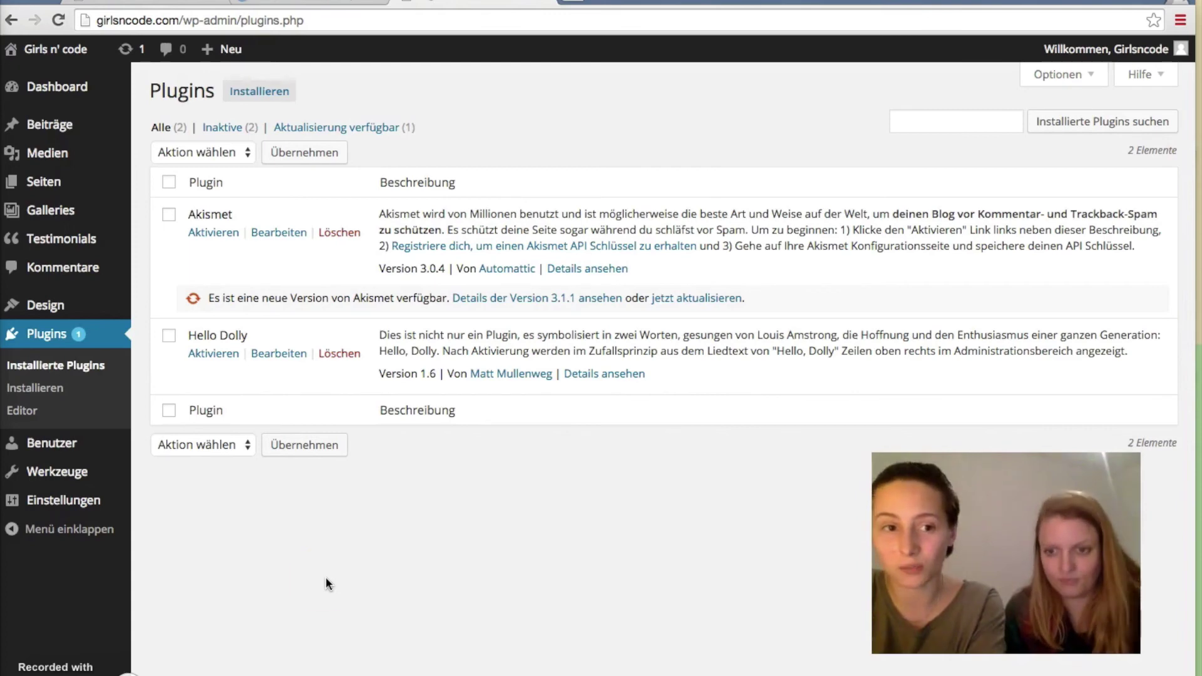
click(56, 392)
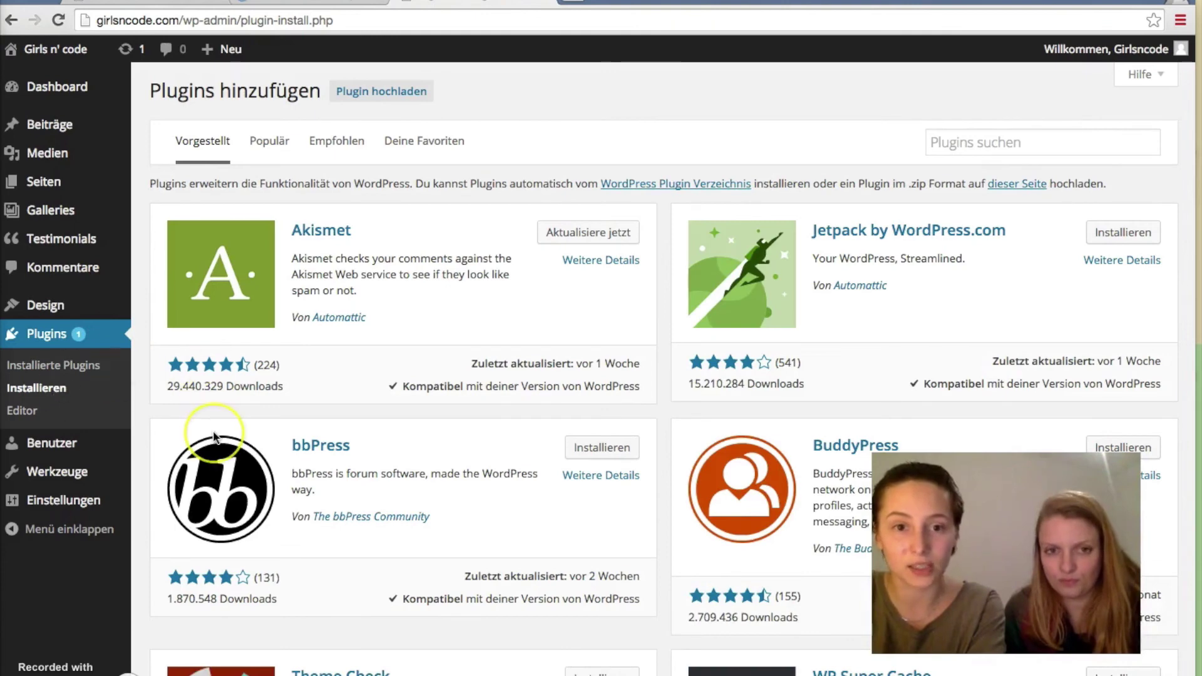
scroll(214, 436, down, 4)
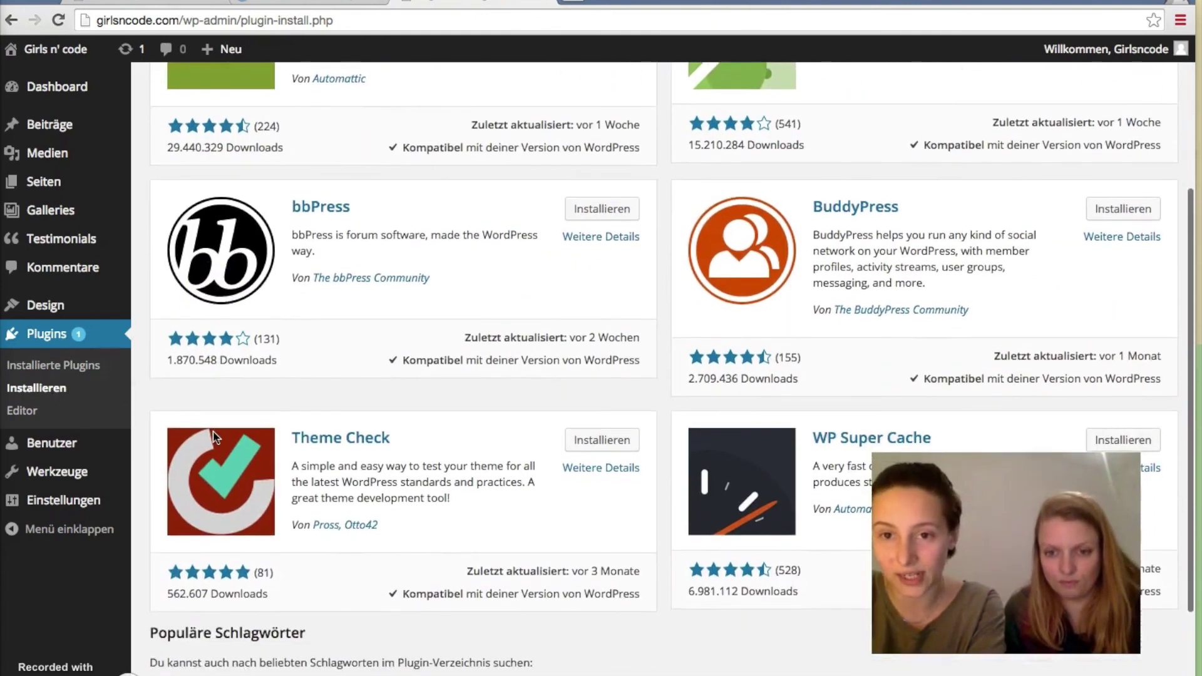
scroll(214, 436, down, 1)
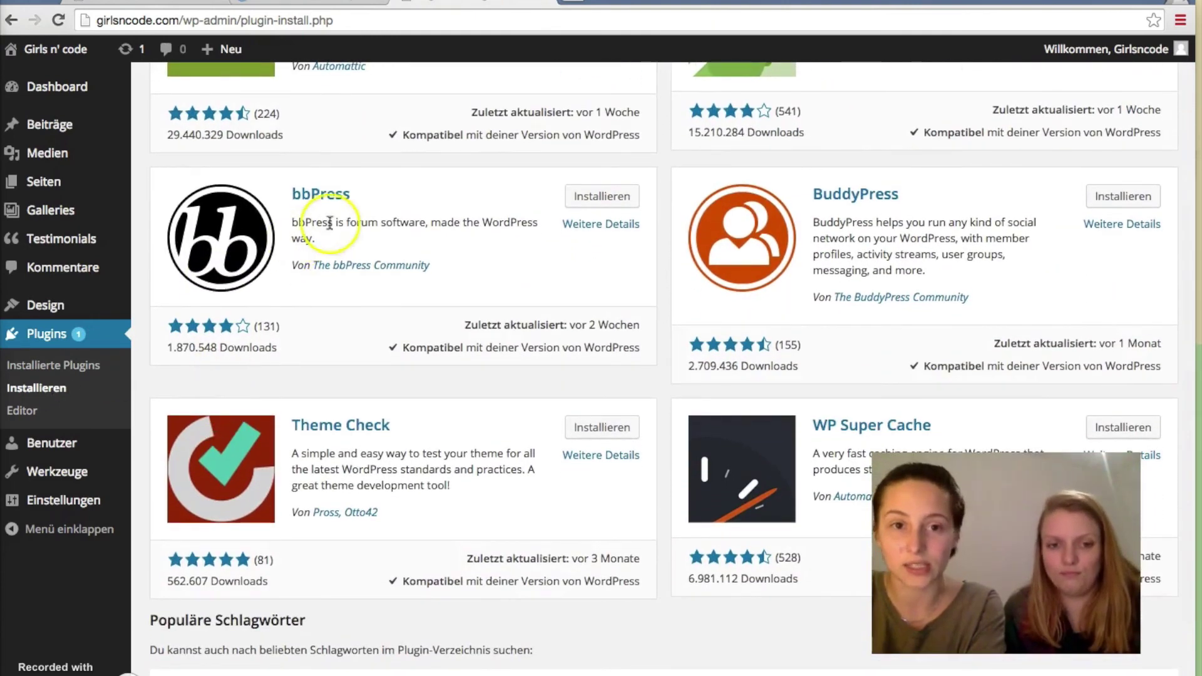
scroll(343, 228, up, 1)
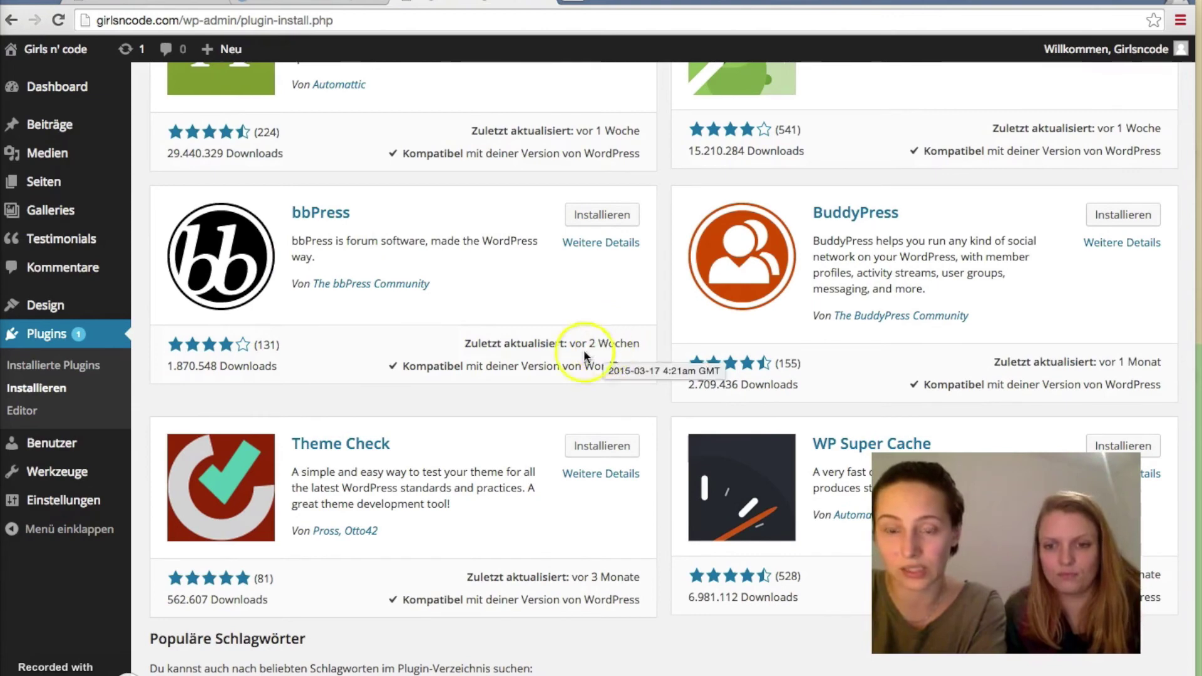
scroll(406, 387, up, 5)
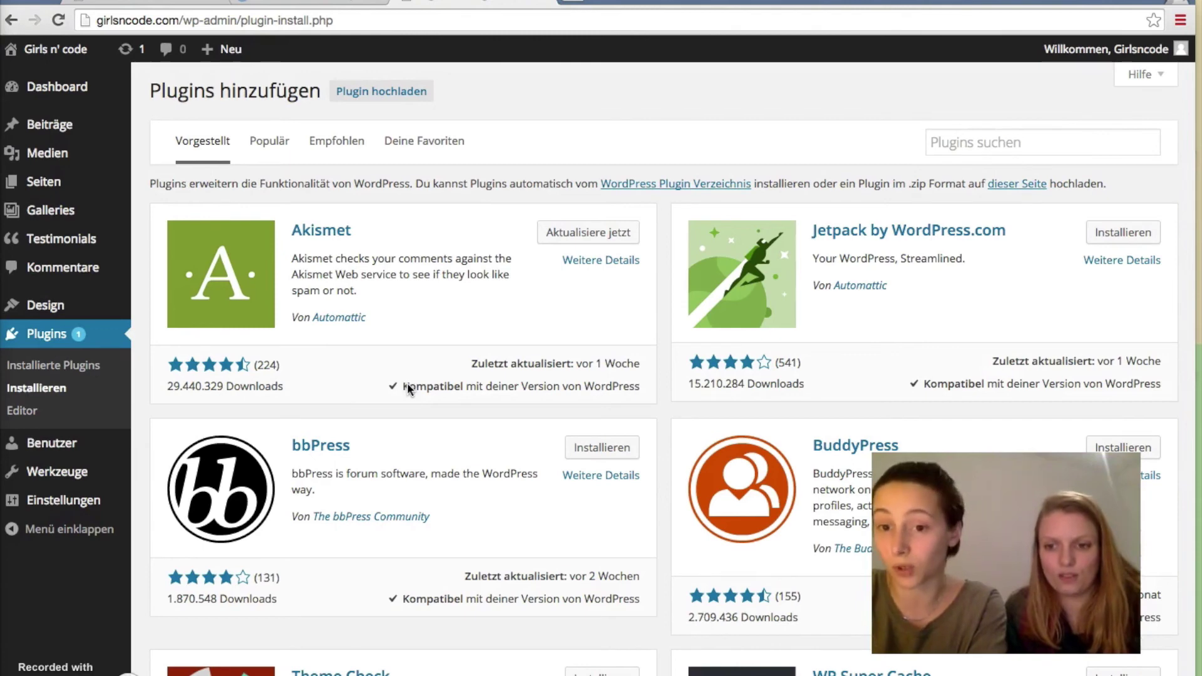
Open the user overview (Benutzer) and look through the form for adding a new user
click(72, 443)
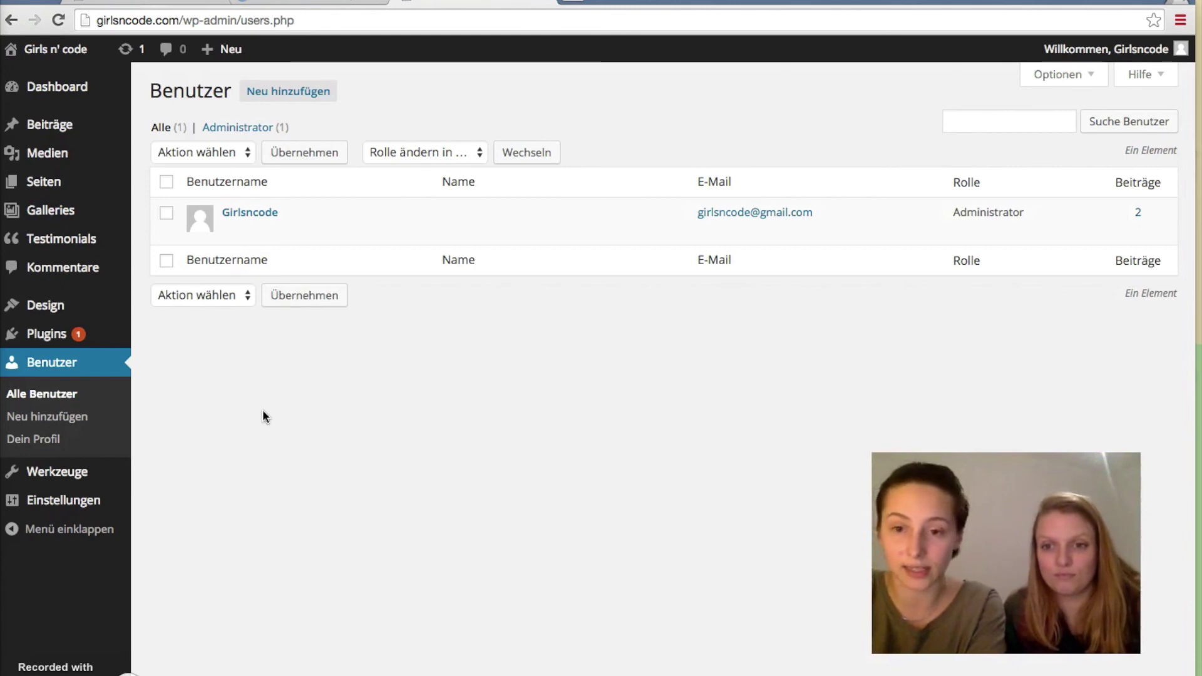
click(79, 418)
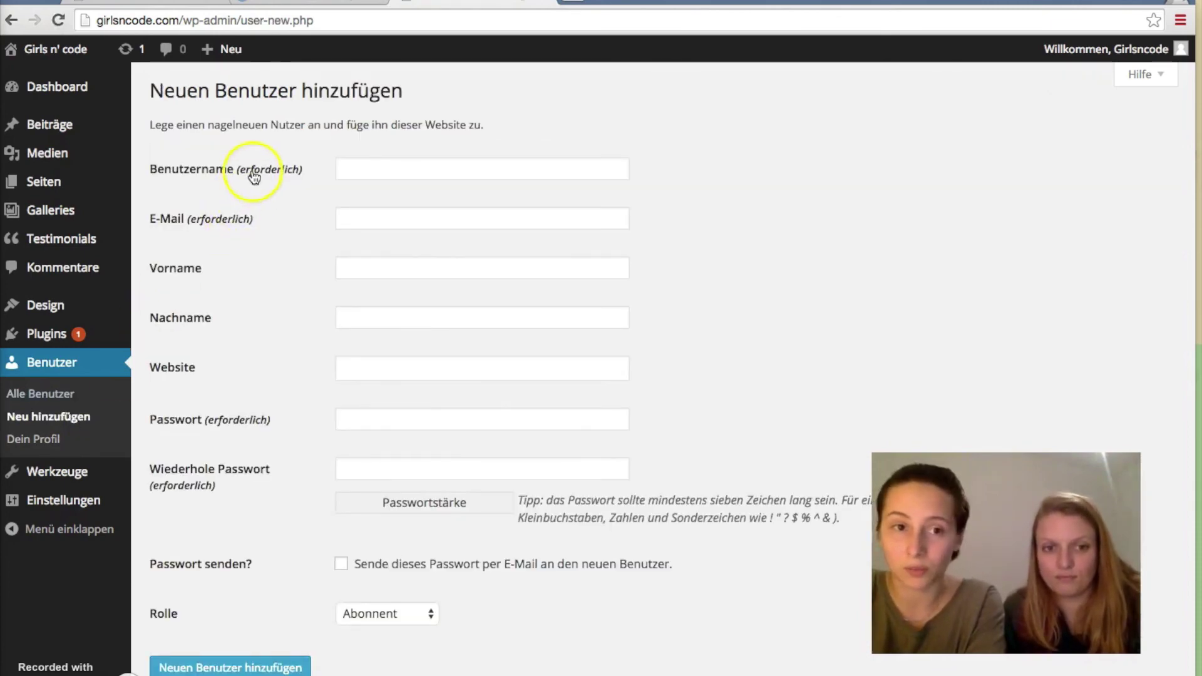
scroll(242, 296, down, 1)
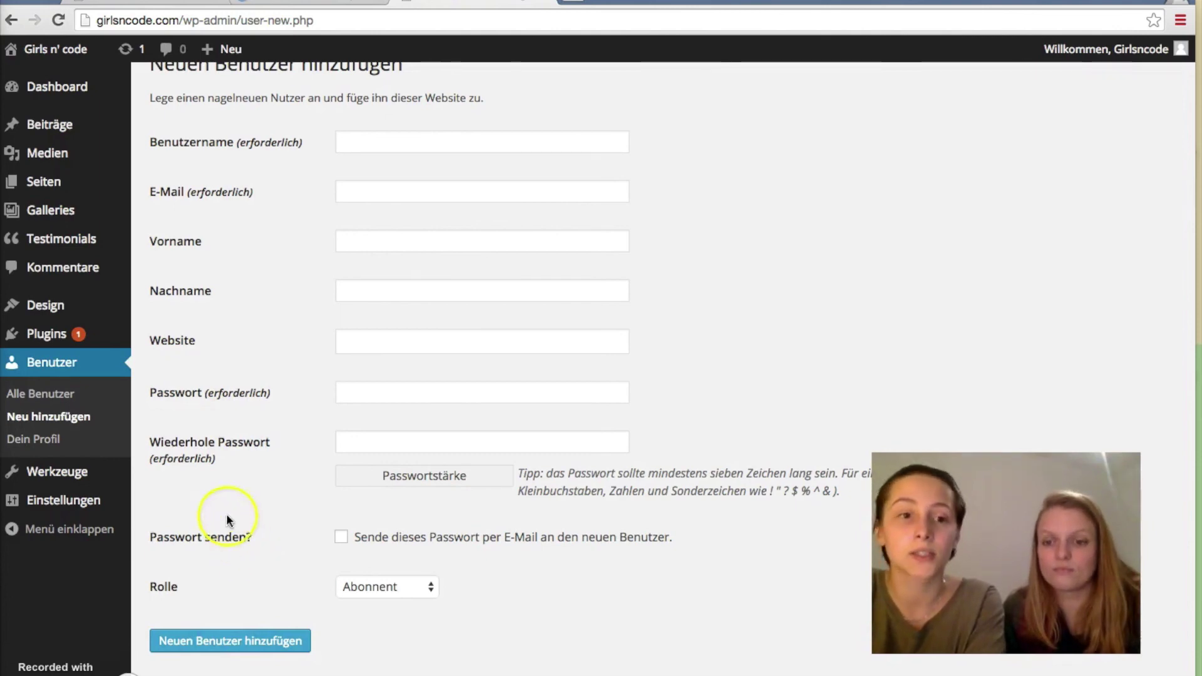
Open the account's own profile (Dein Profil) and look at its personal options and name fields
click(51, 436)
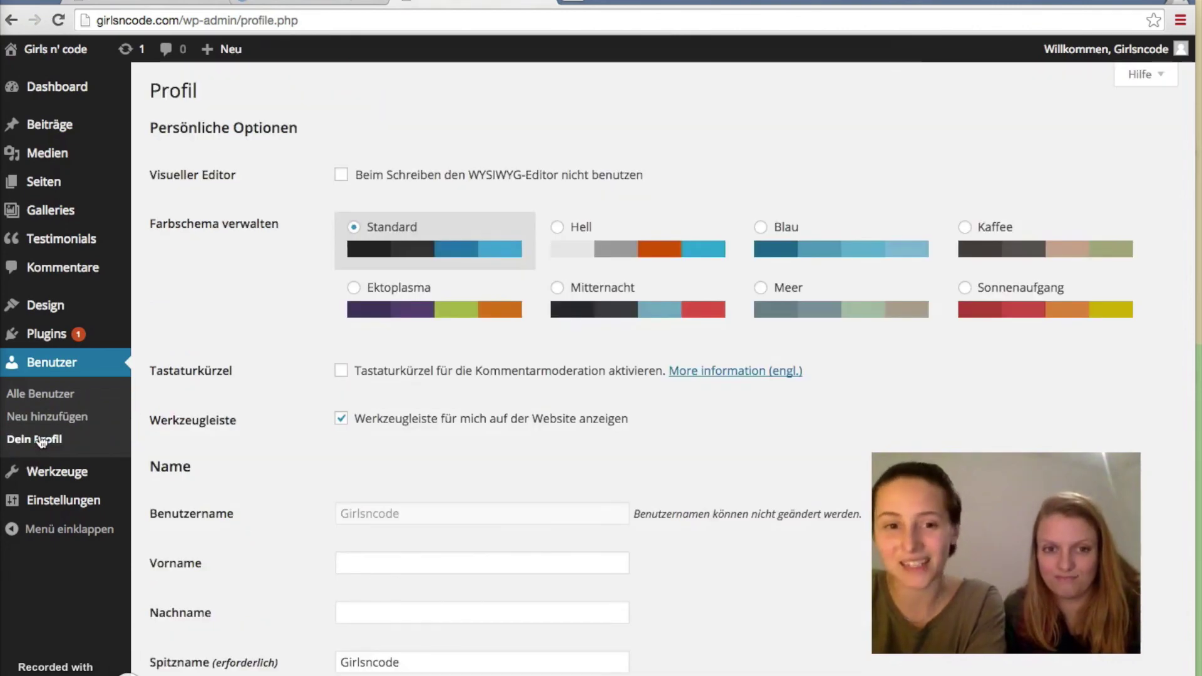
scroll(260, 500, down, 1)
scroll(260, 500, down, 1)
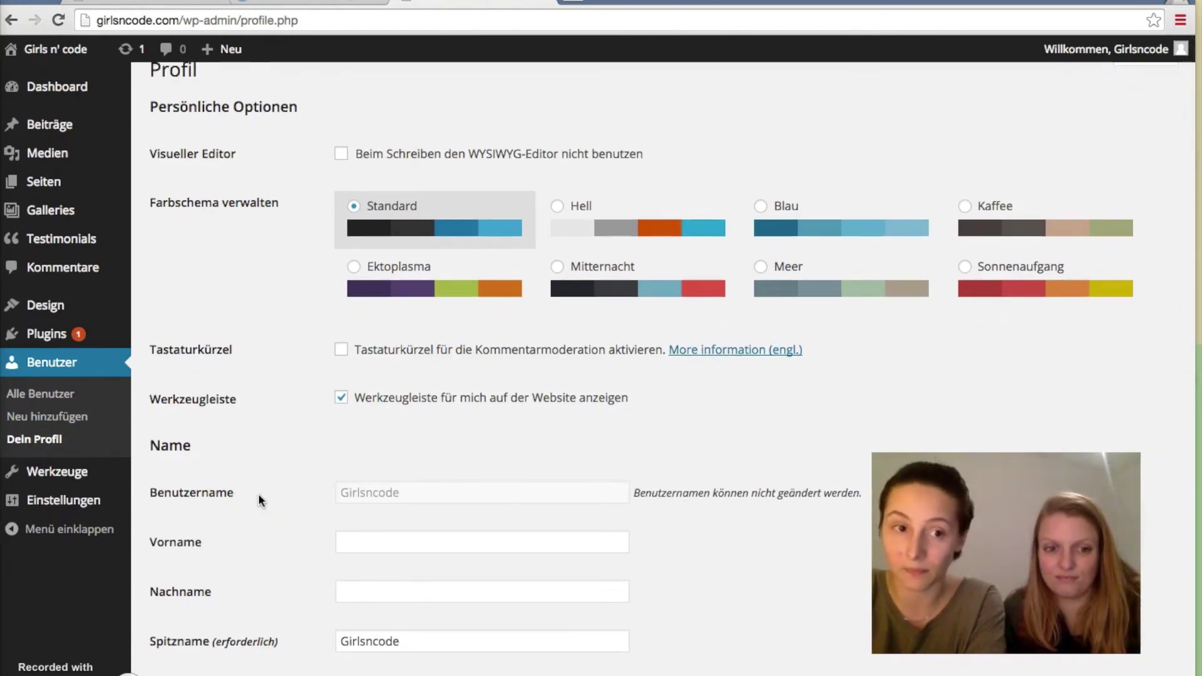
Open the general settings (Einstellungen › Allgemein) and look through all site options down to the site language
mouse_move(80, 501)
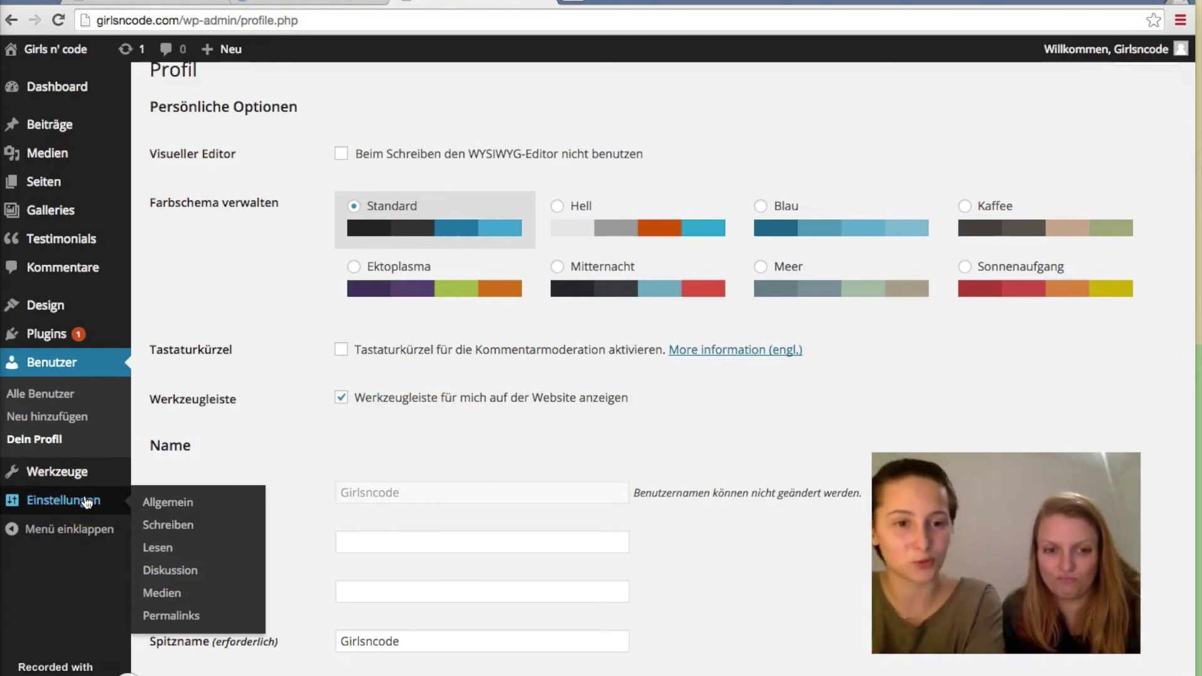
click(87, 502)
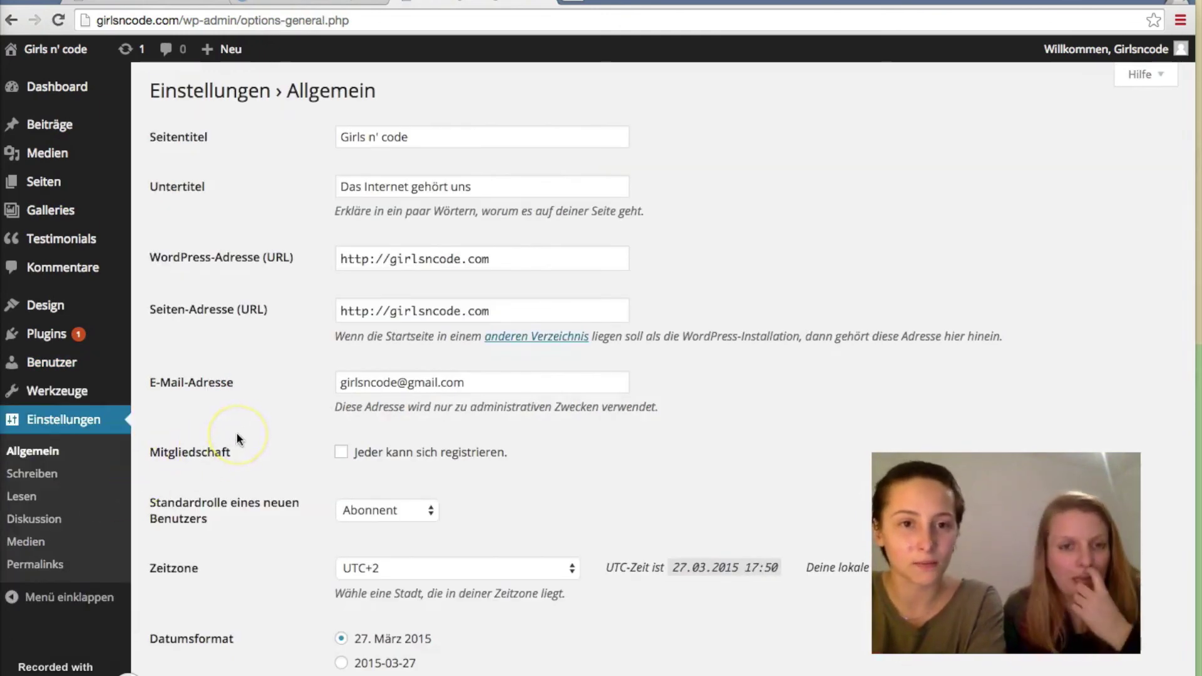
scroll(237, 437, down, 1)
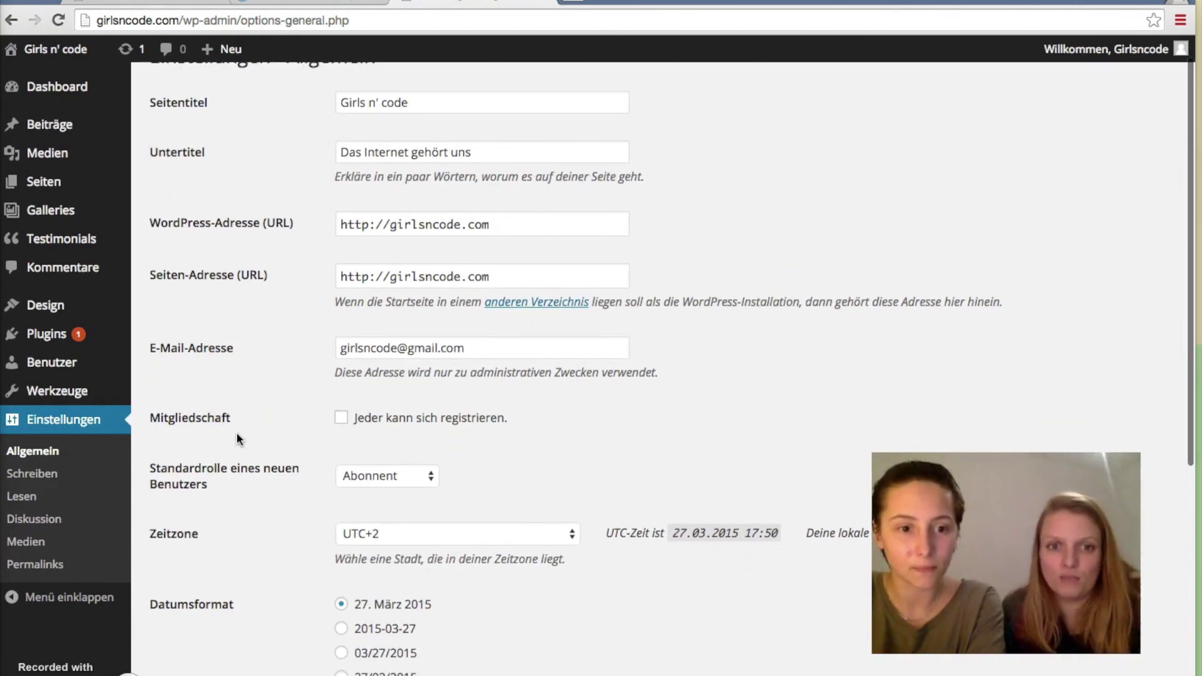
scroll(237, 437, down, 2)
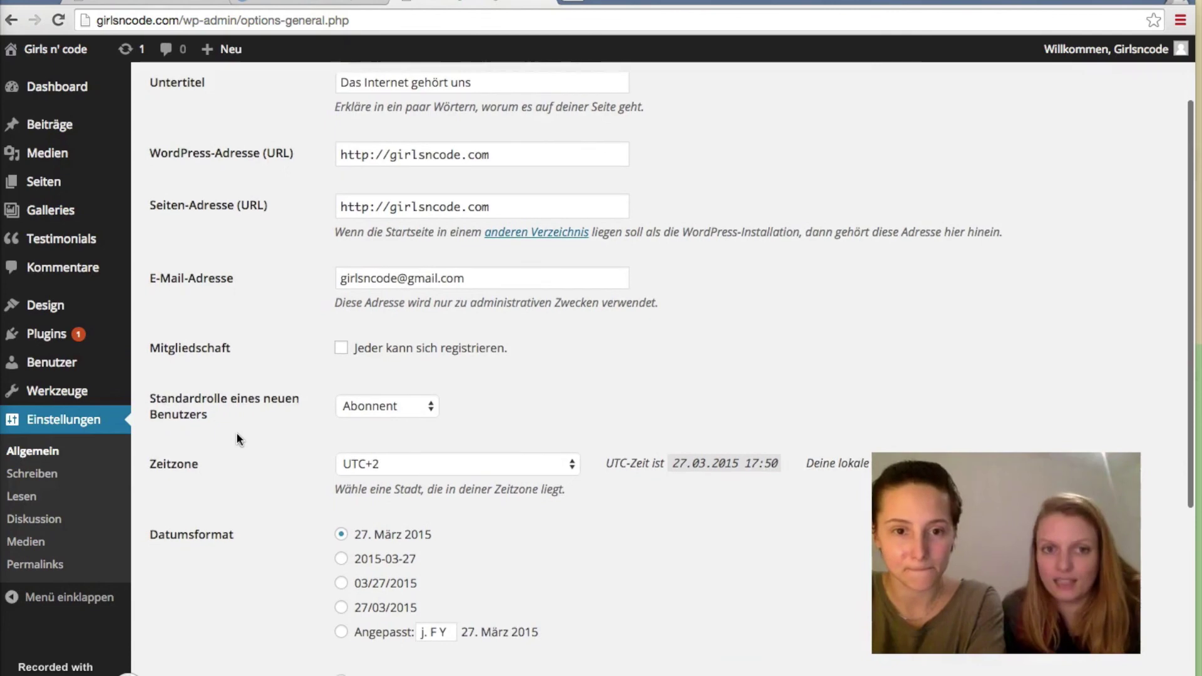
scroll(237, 437, down, 3)
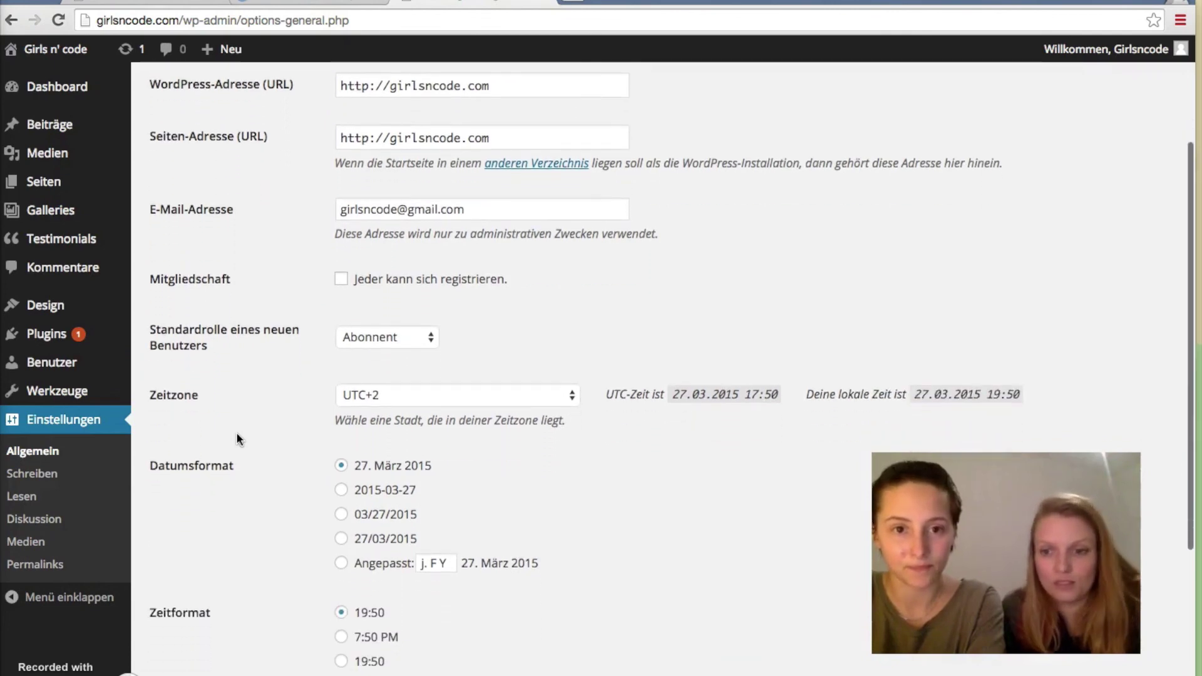
scroll(237, 436, down, 5)
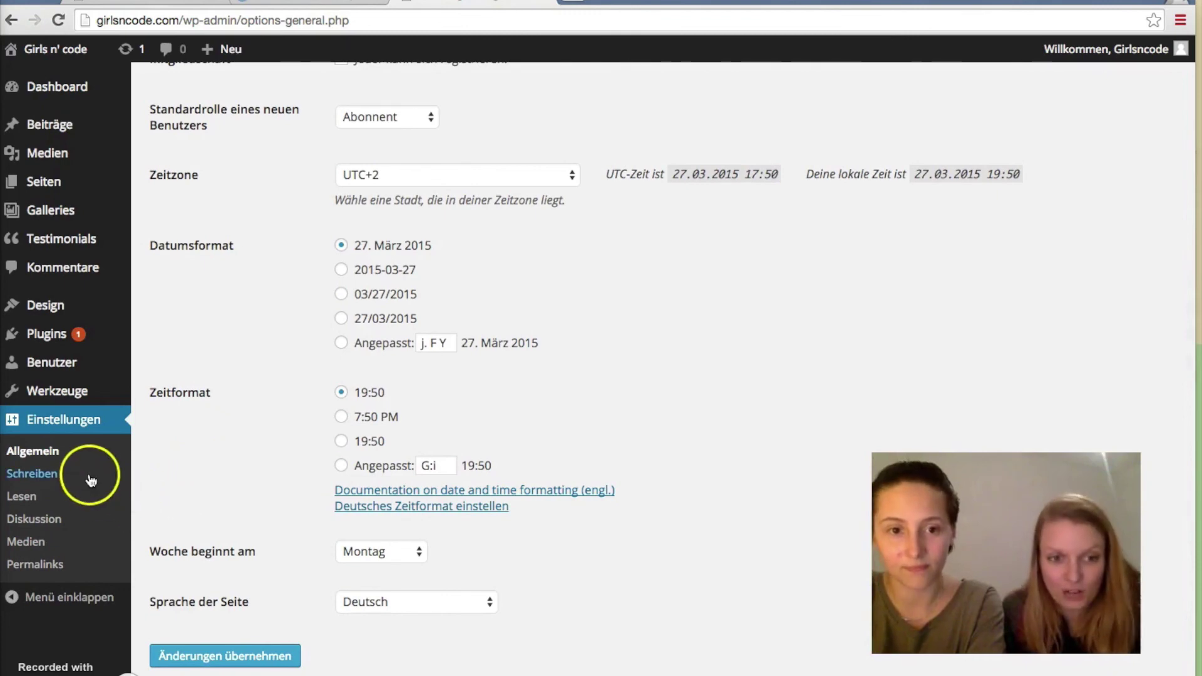
Open the writing settings (Einstellungen › Schreiben) and look through the formatting, Press This, e-mail posting and Update Services options
click(55, 478)
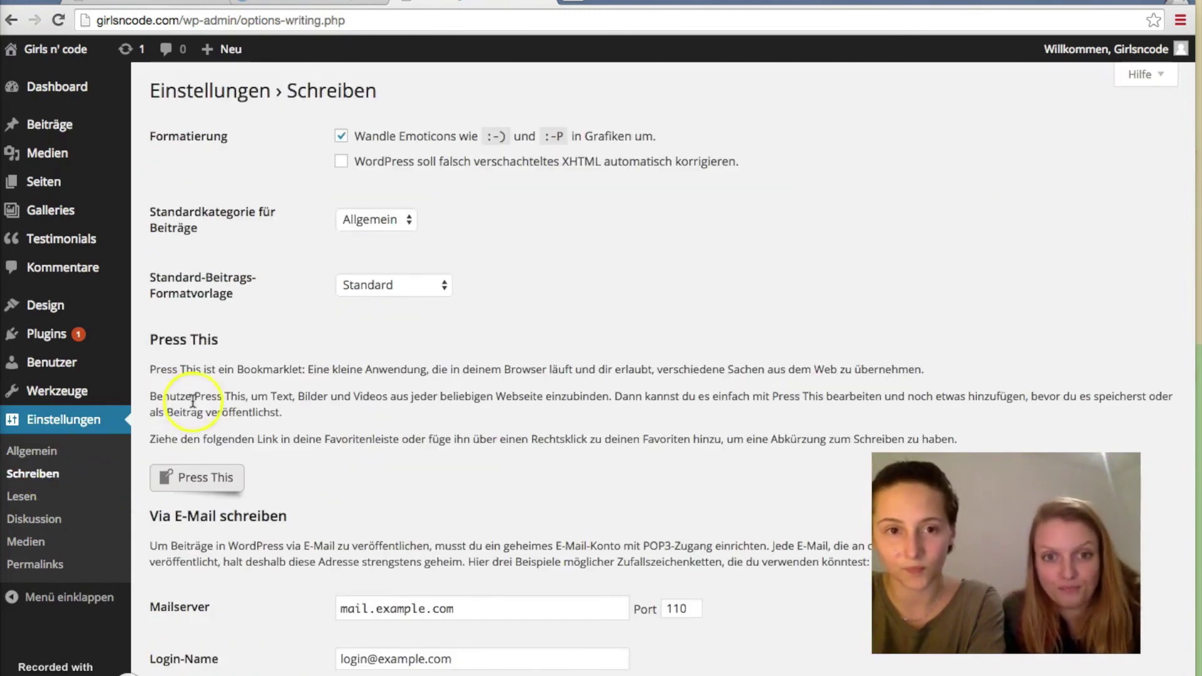
scroll(300, 445, down, 1)
scroll(300, 445, down, 5)
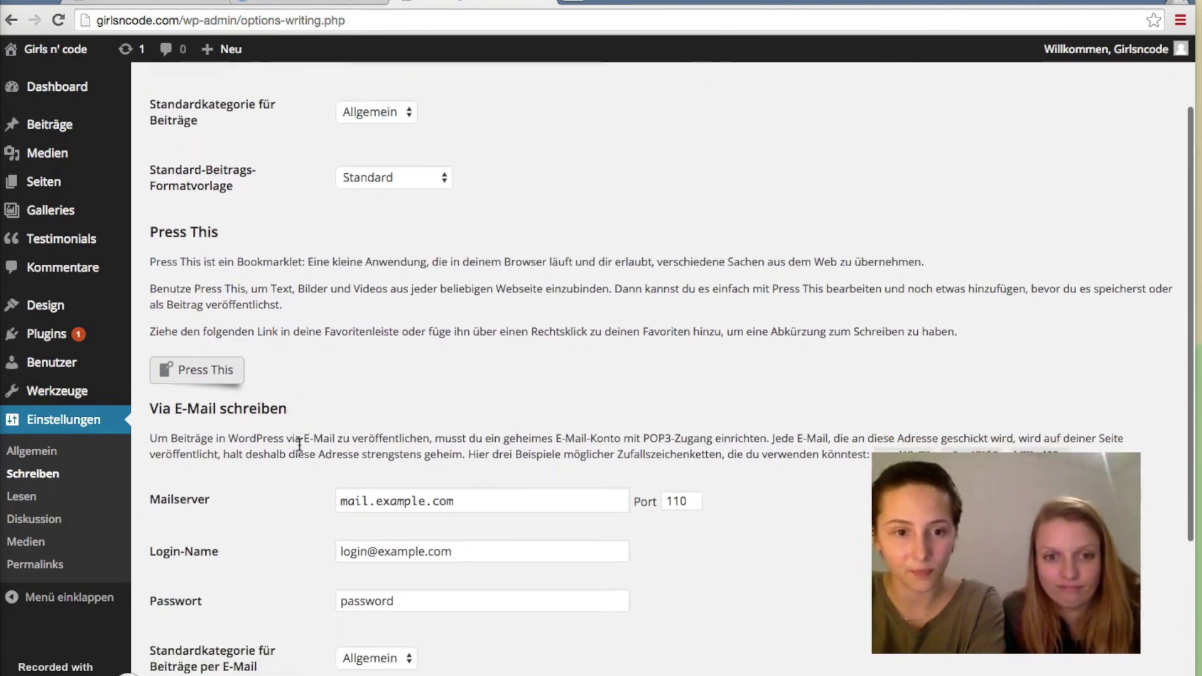
scroll(300, 445, down, 1)
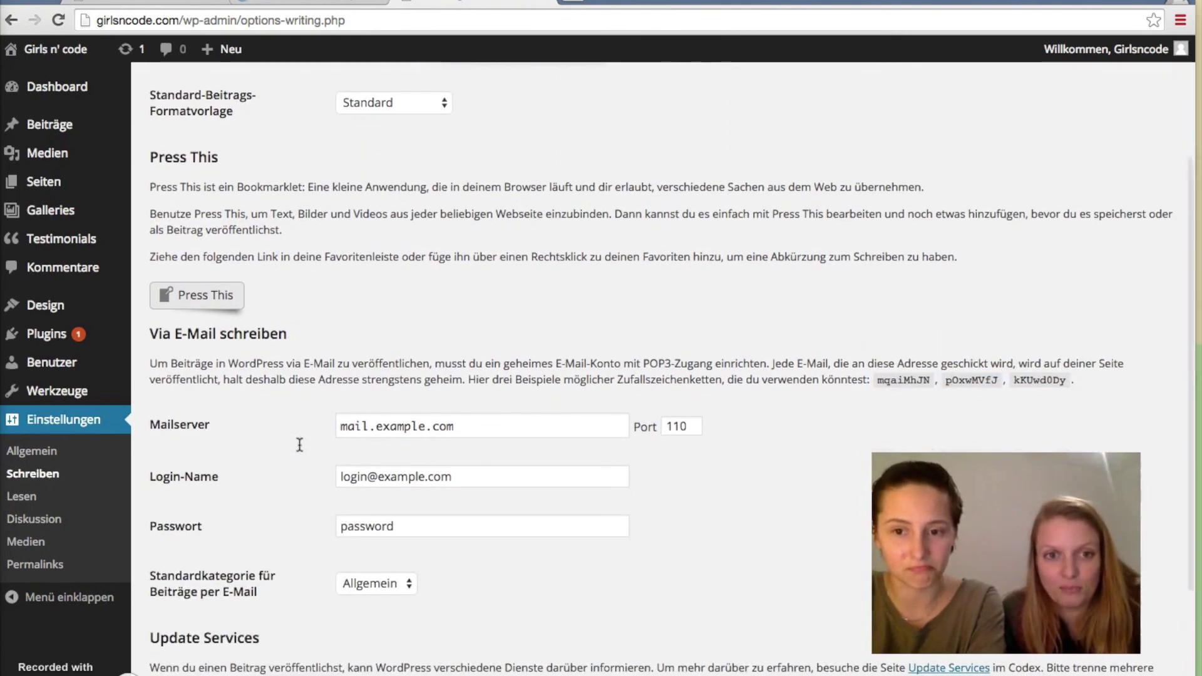
scroll(300, 445, down, 1)
scroll(300, 445, down, 4)
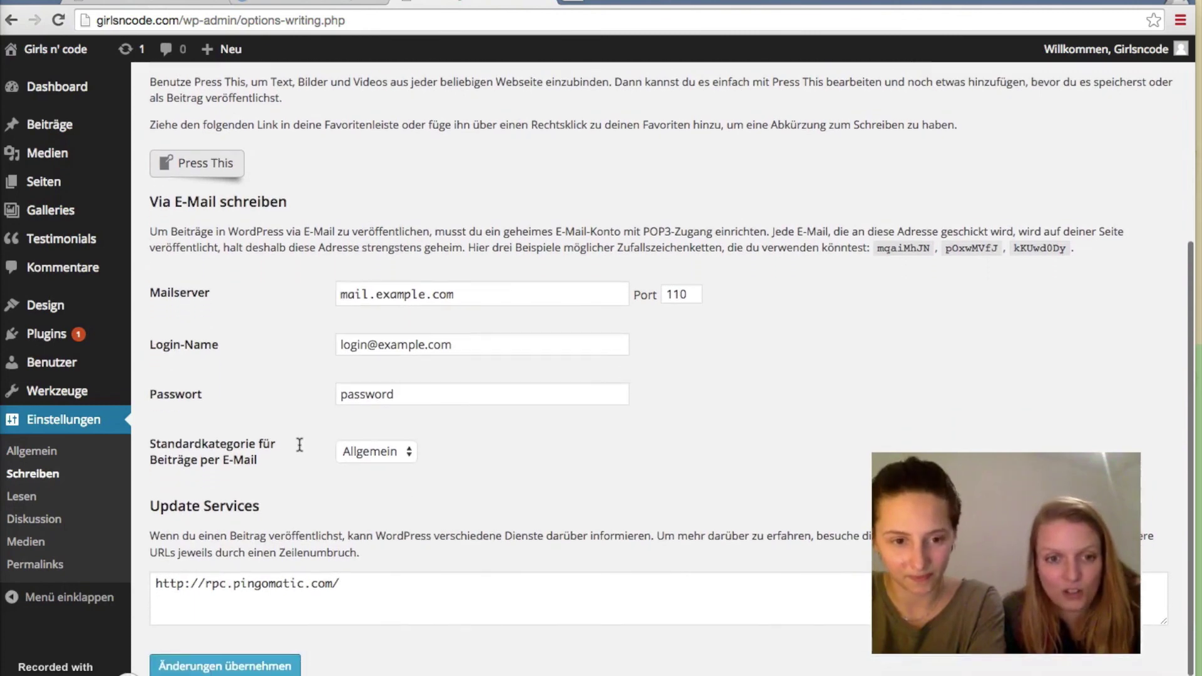
scroll(300, 445, down, 2)
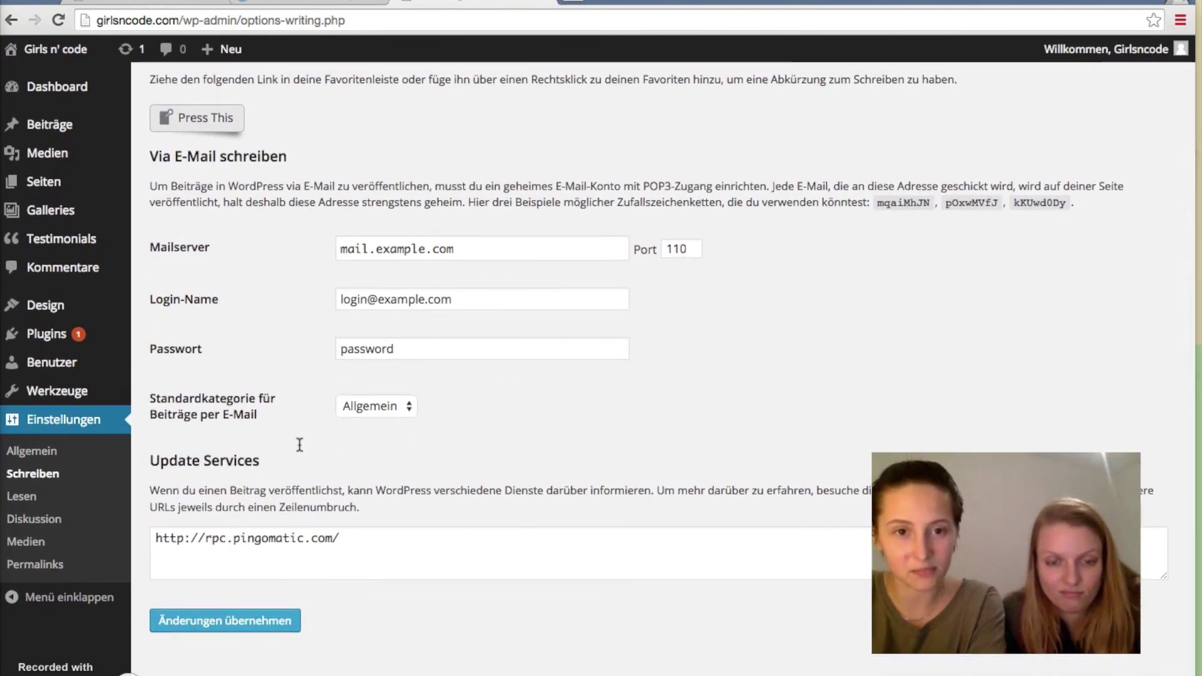
scroll(300, 445, up, 3)
scroll(299, 445, up, 5)
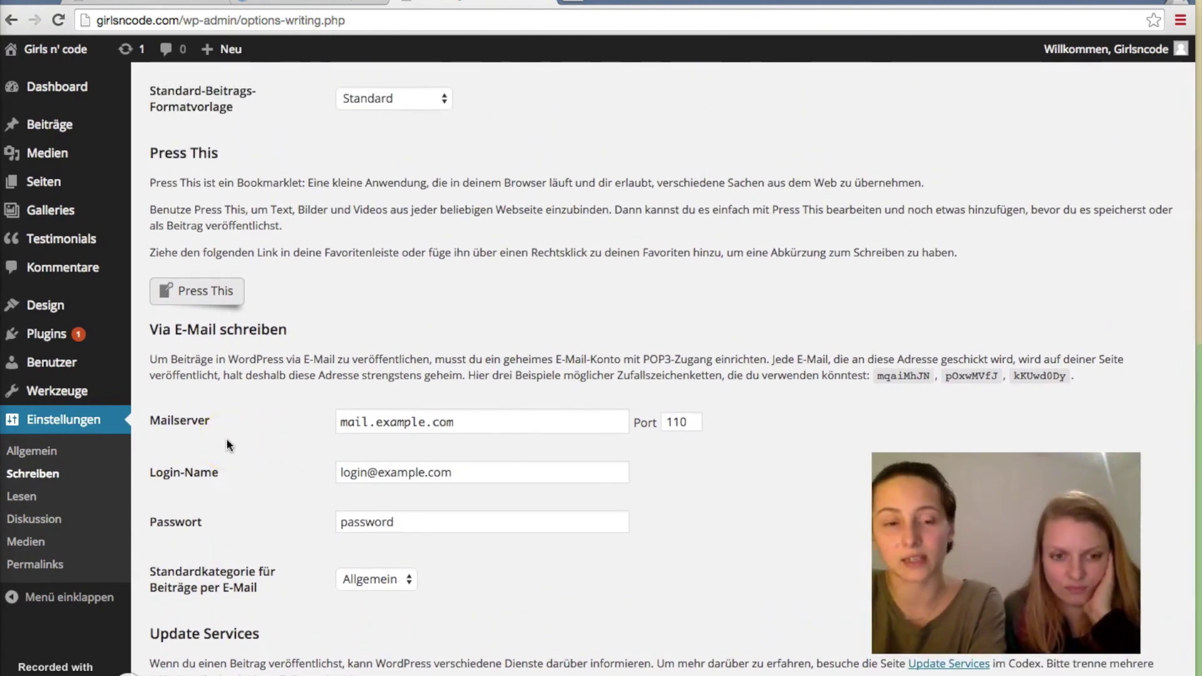
Open the reading settings (Einstellungen › Lesen)
click(54, 499)
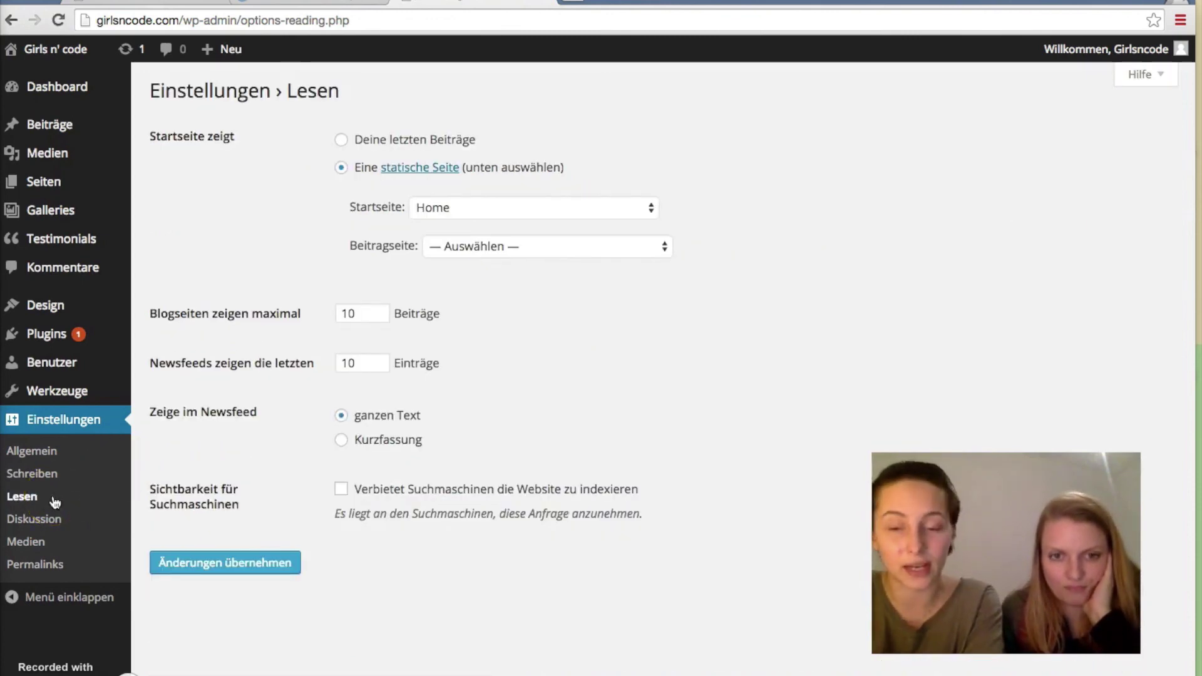